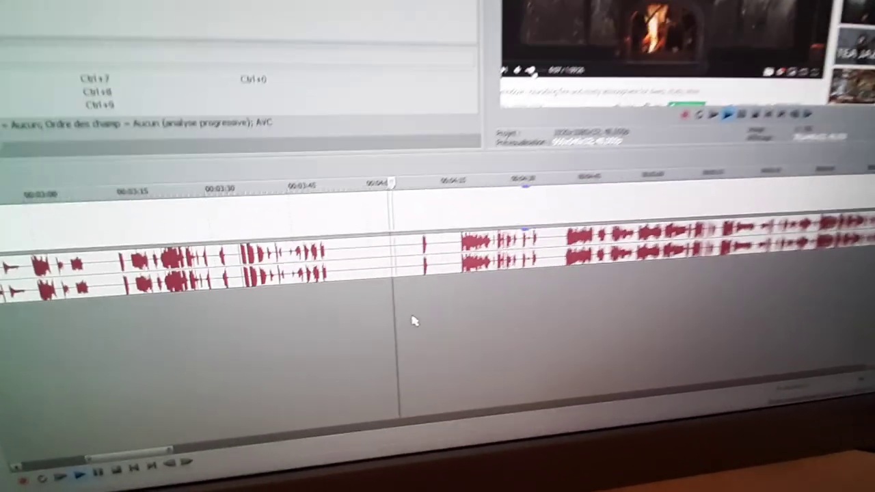
scroll(438, 311, down, 5)
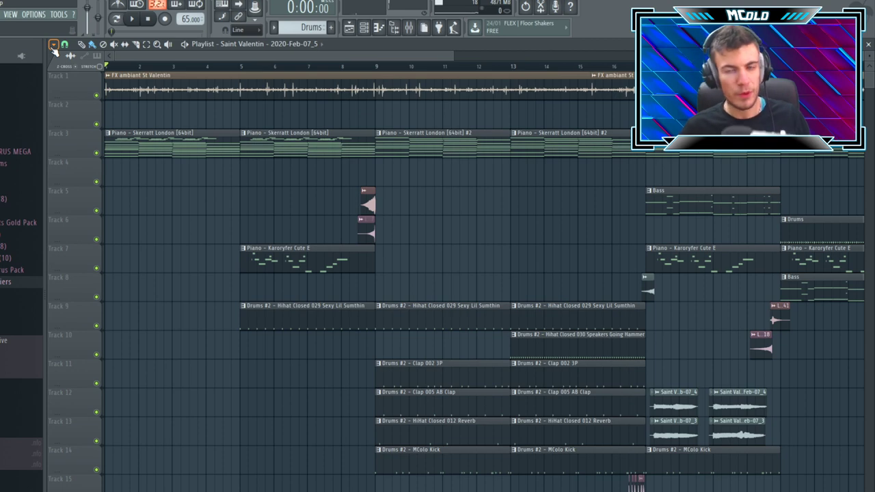
scroll(417, 164, down, 3)
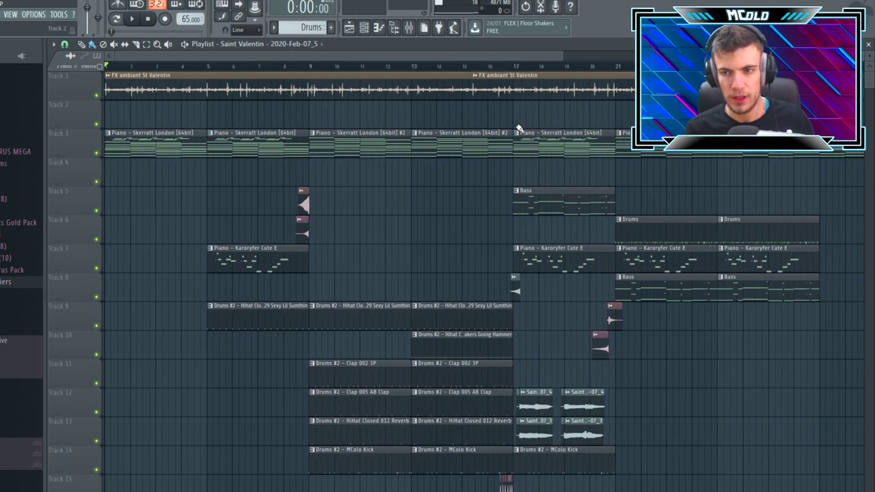
scroll(189, 106, up, 3)
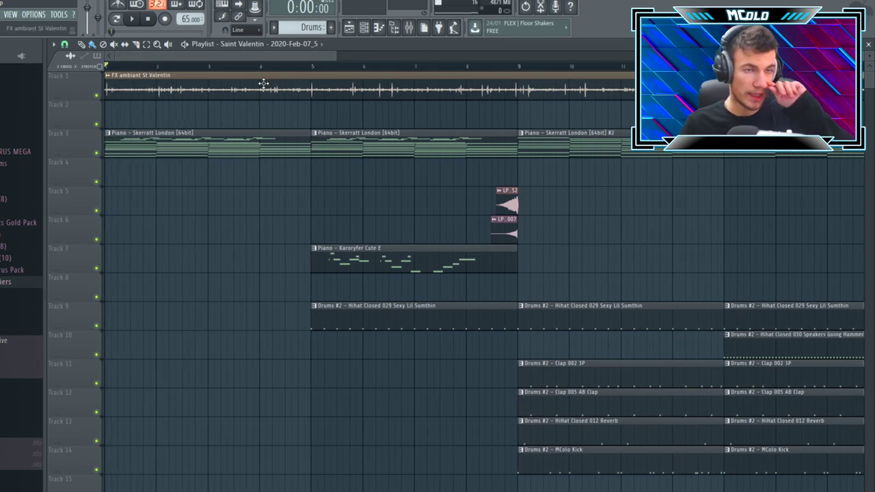
- Play the soloed FX ambient St Valentin track and view the Skerratt London #2 chord pattern in the piano roll
key(space)
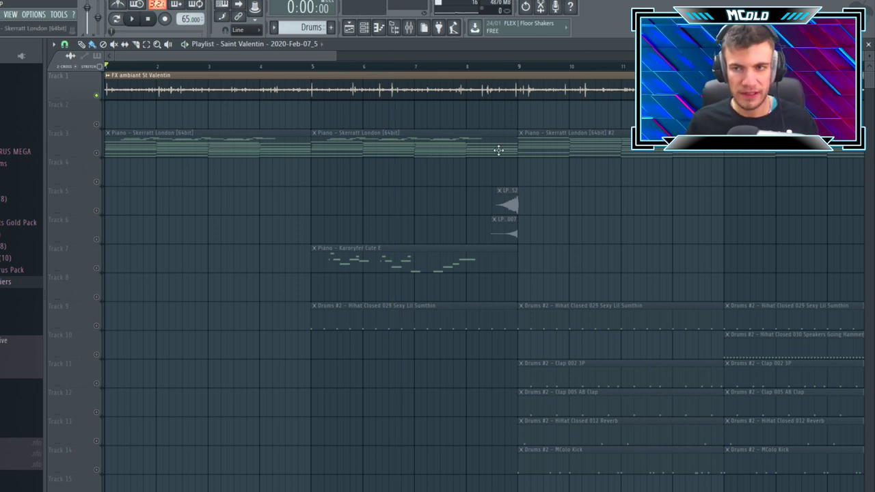
double_click(548, 145)
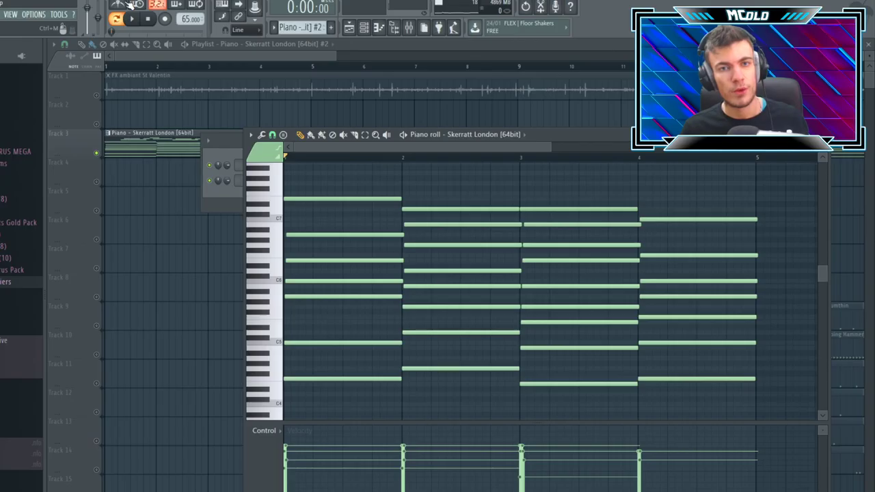
click(104, 144)
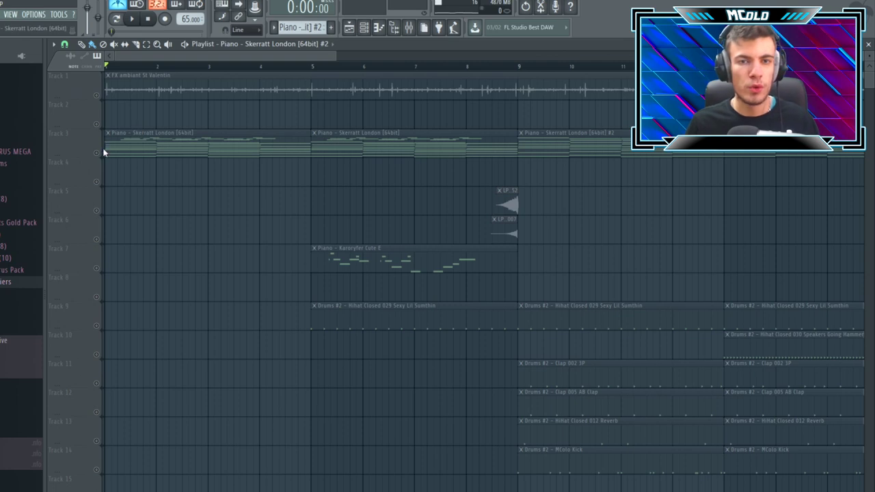
- Enable Track 3 and play the Skerratt London piano pattern with its notes shown in the piano roll
click(104, 153)
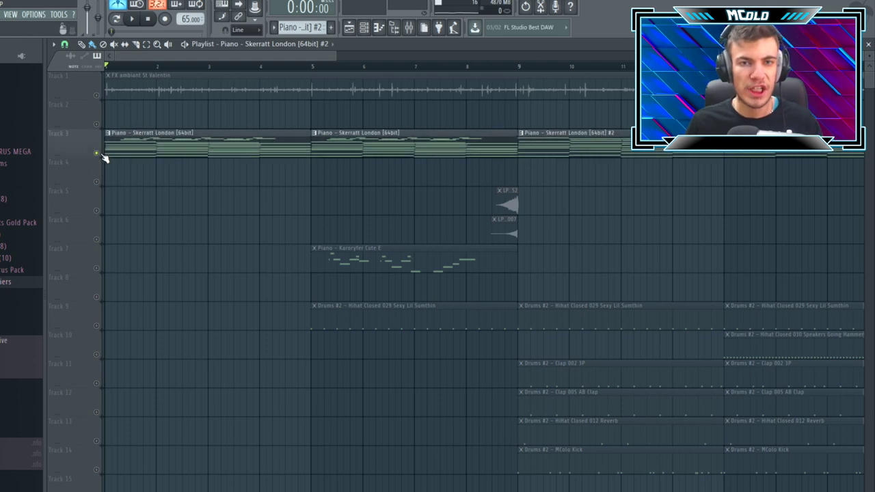
click(363, 28)
click(323, 183)
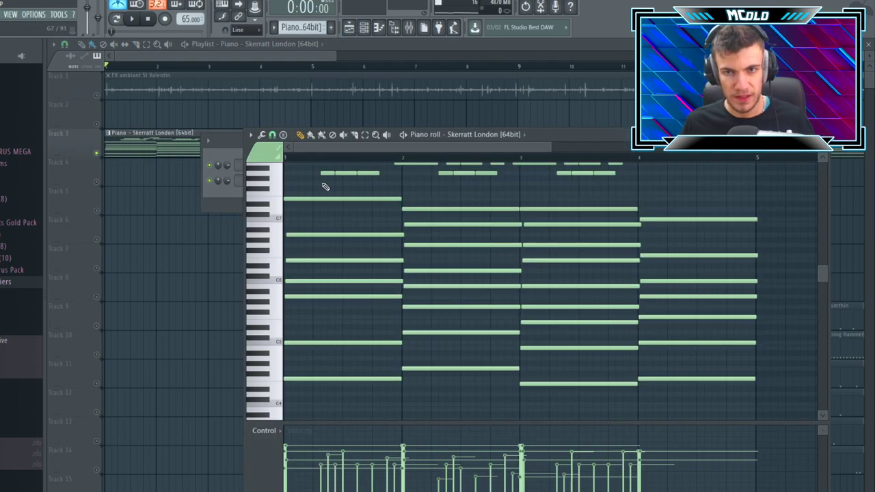
key(space)
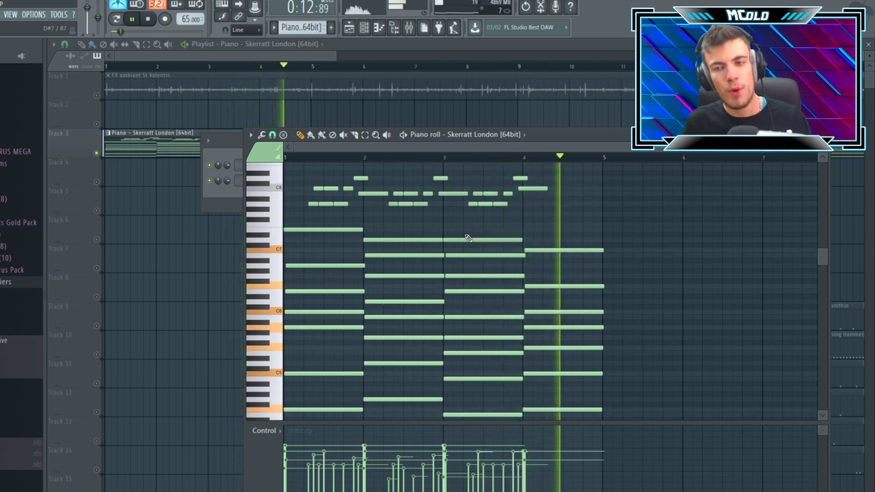
key(space)
- Examine the staggered start positions of the first chord's notes at bar 1 in the Skerratt London piano roll
scroll(298, 203, up, 8)
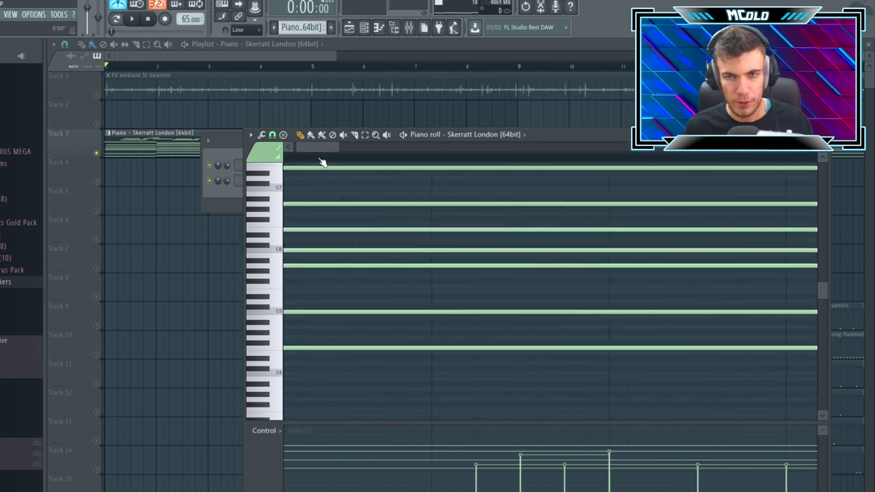
drag(319, 149, 270, 155)
scroll(287, 267, up, 2)
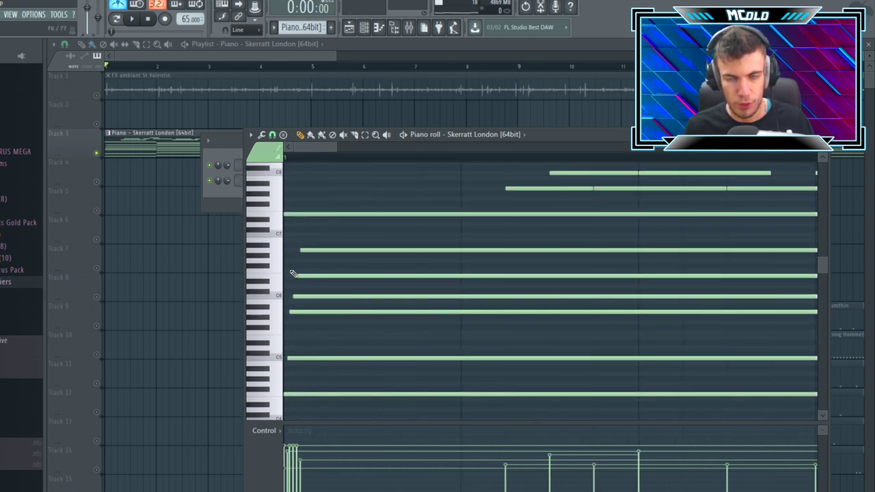
scroll(322, 244, up, 5)
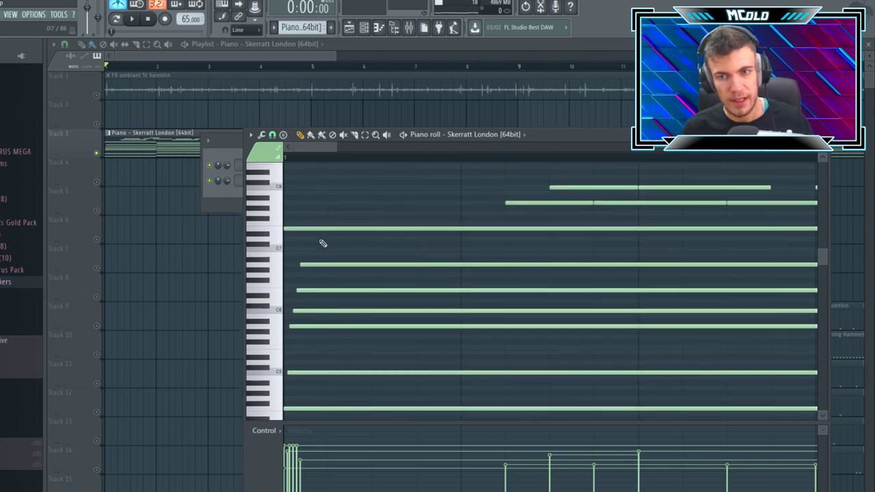
- Select the high melody notes above the chords in the first two bars and play the passage
scroll(342, 239, down, 4)
drag(394, 221, 752, 269)
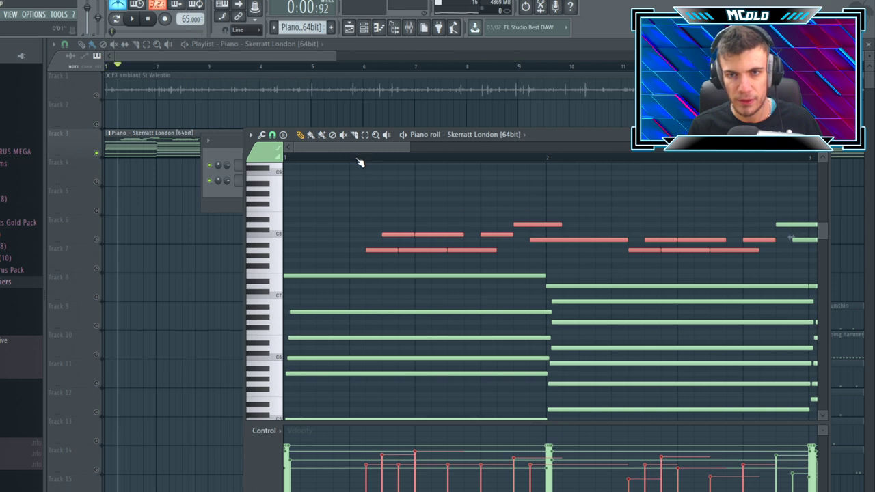
key(space)
key(space)
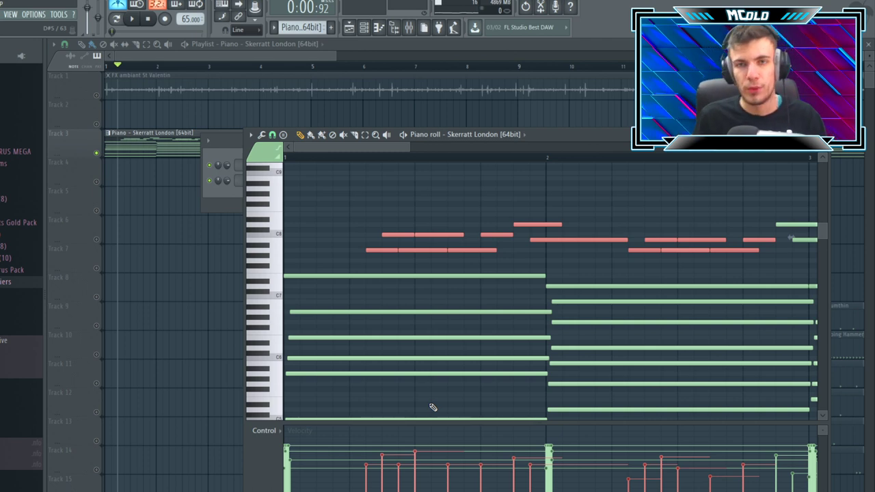
scroll(462, 280, down, 4)
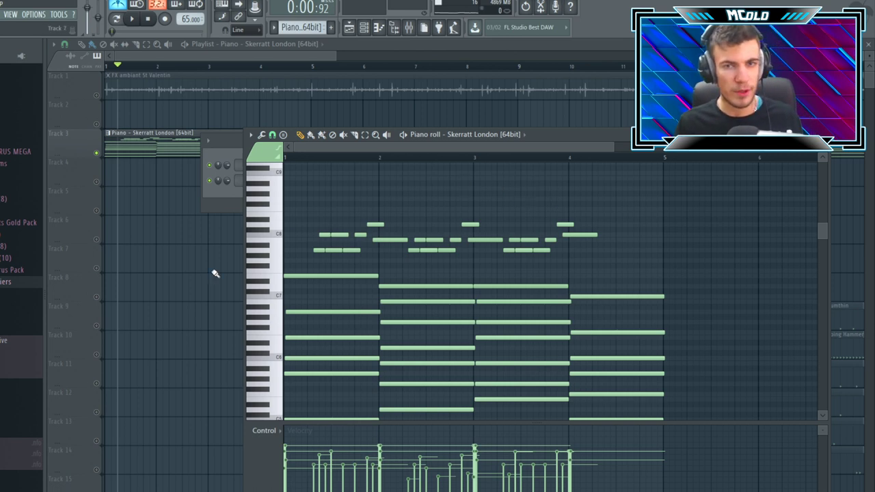
- Unmute the FX ambient track and the Karoryfer Cute E melody on Track 7 while playing them with the Skerratt London piano
click(104, 118)
click(97, 96)
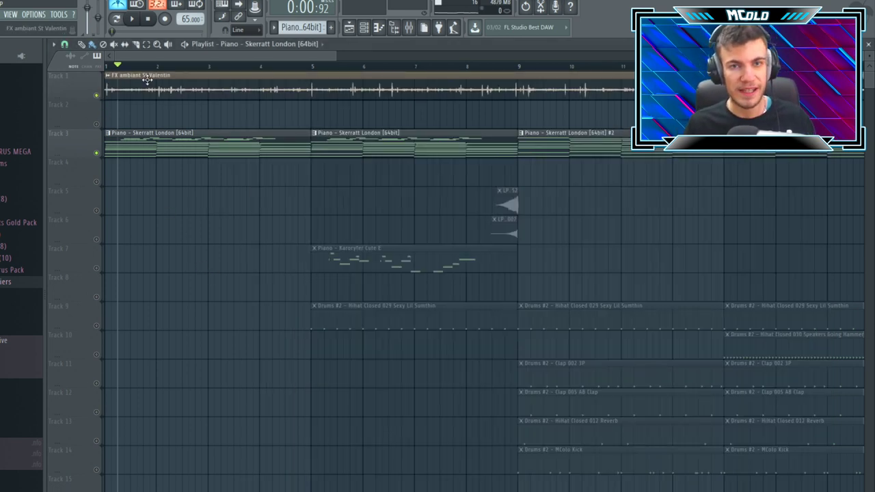
scroll(246, 349, down, 6)
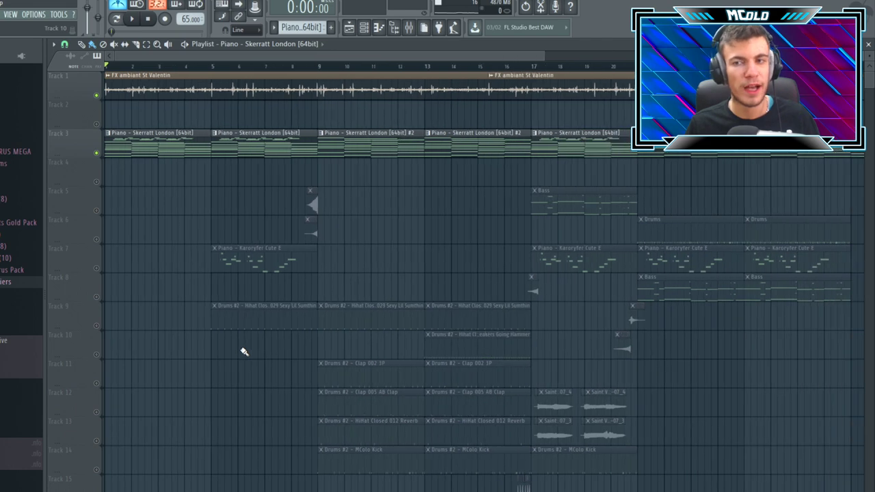
scroll(229, 189, up, 5)
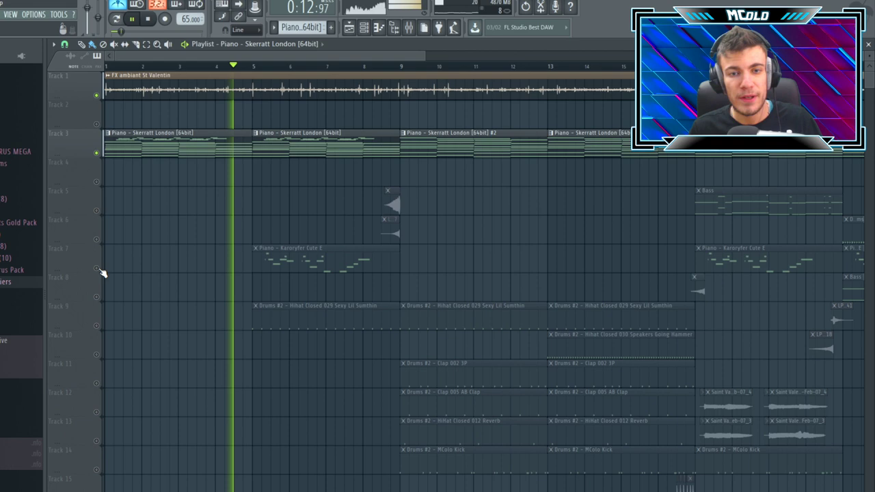
click(101, 272)
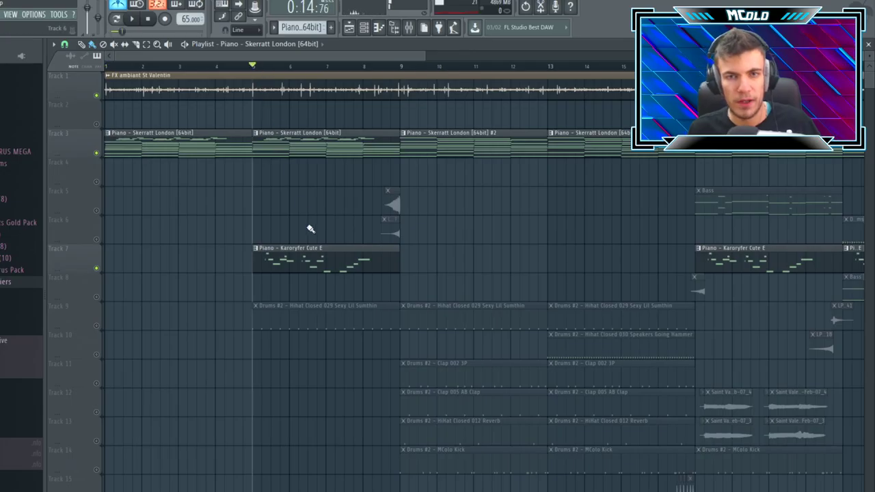
- Solo the Karoryfer Cute E melody on Track 7 and play it from bar 5 with all its mixer effects bypassed
scroll(310, 229, up, 3)
right_click(97, 268)
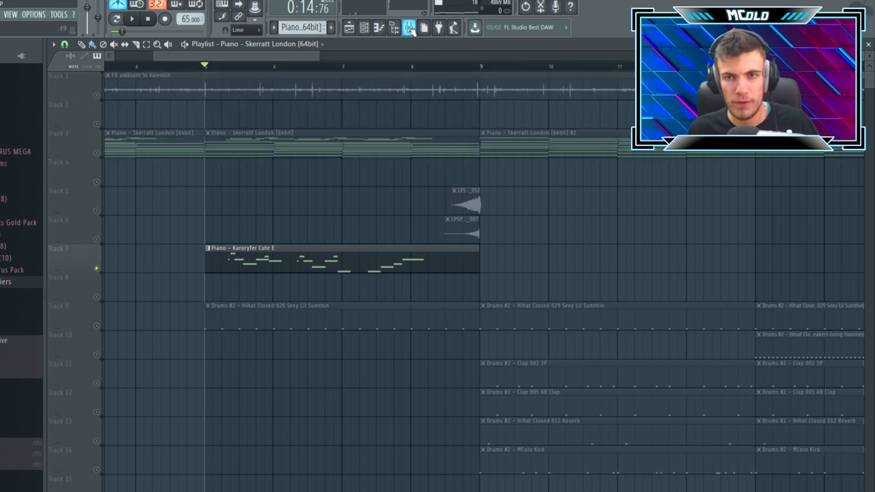
click(408, 28)
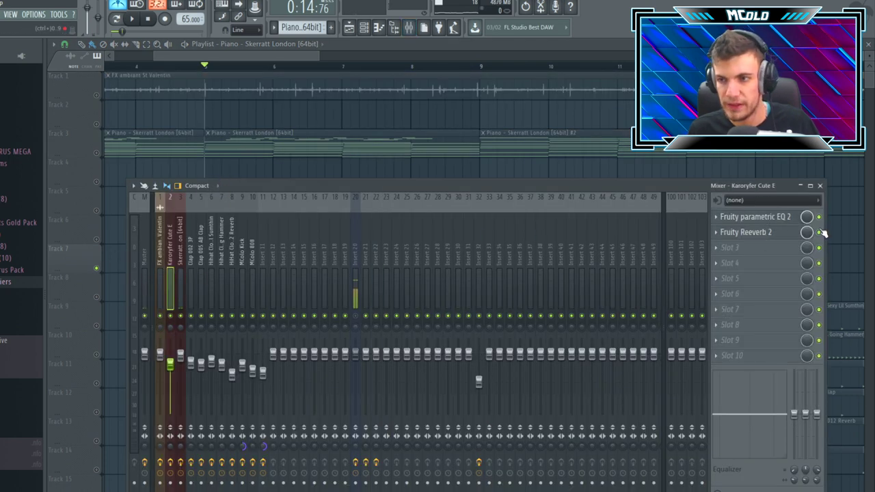
key(F9)
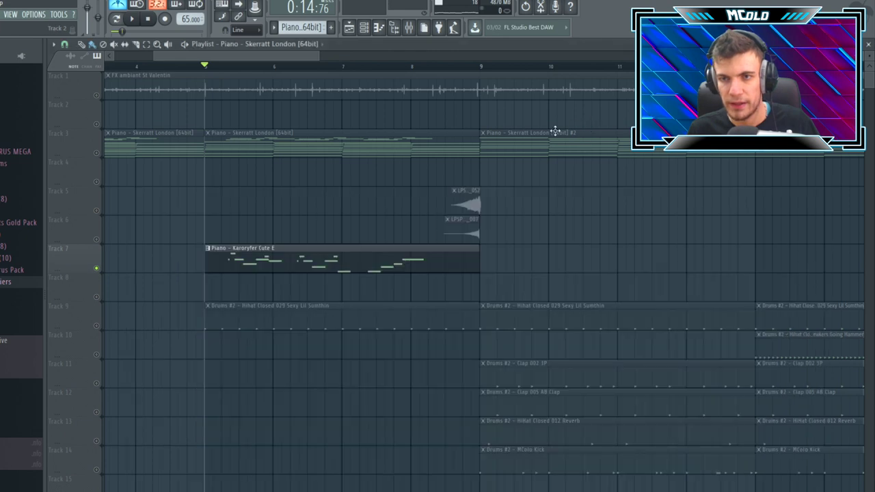
scroll(240, 233, up, 2)
key(space)
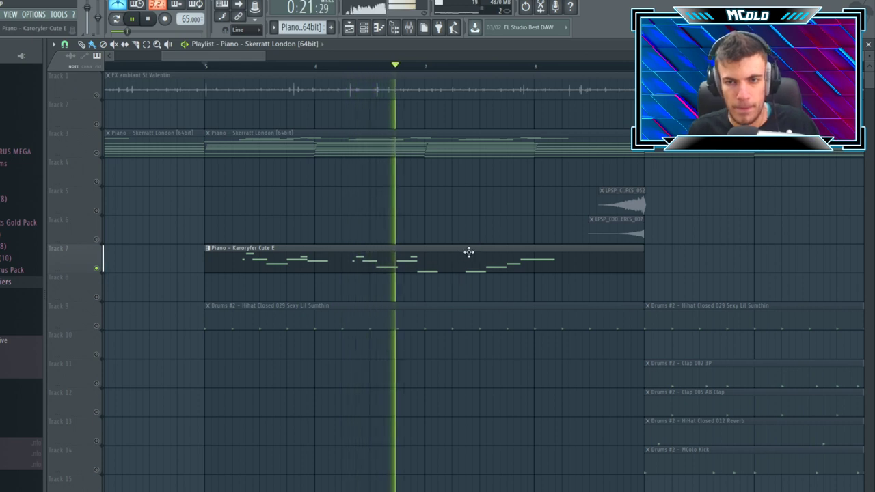
key(space)
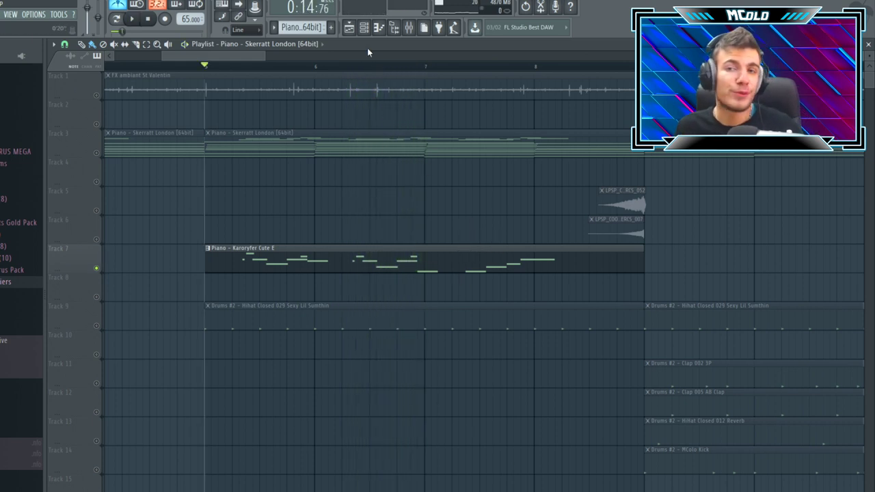
- Re-enable Fruity Parametric EQ 2 on the Karoryfer Cute E mixer track and inspect its curve
click(409, 27)
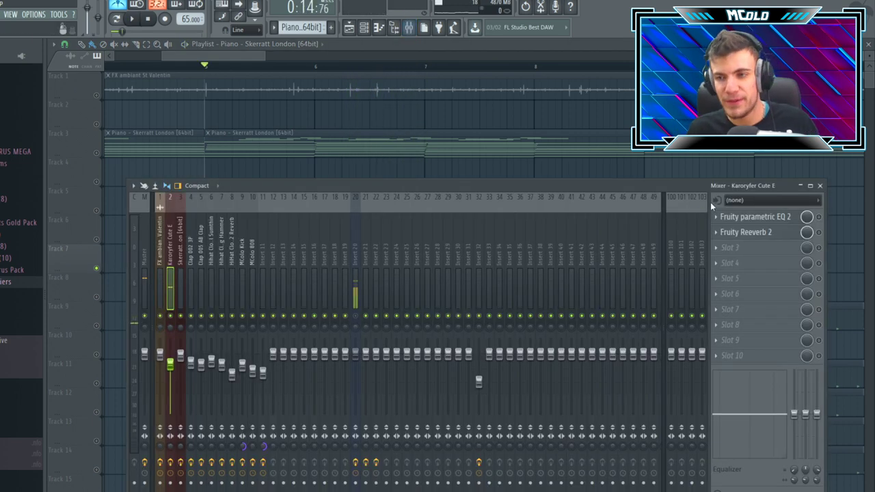
click(808, 218)
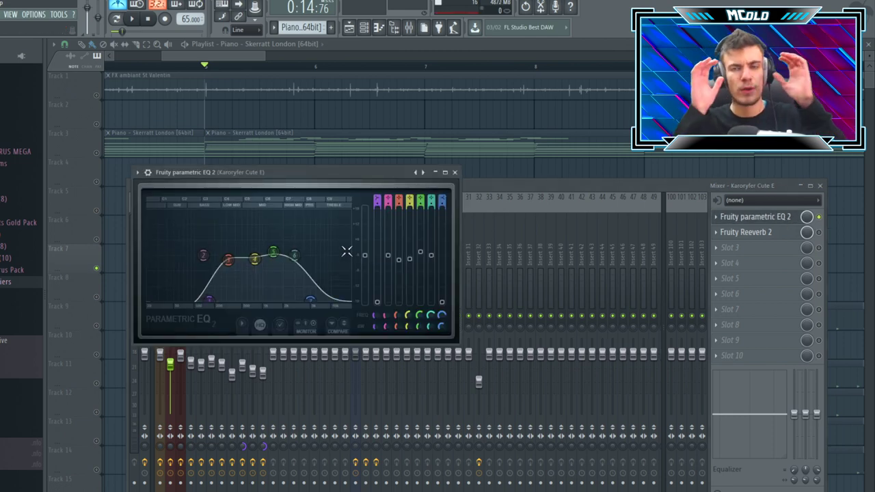
click(453, 173)
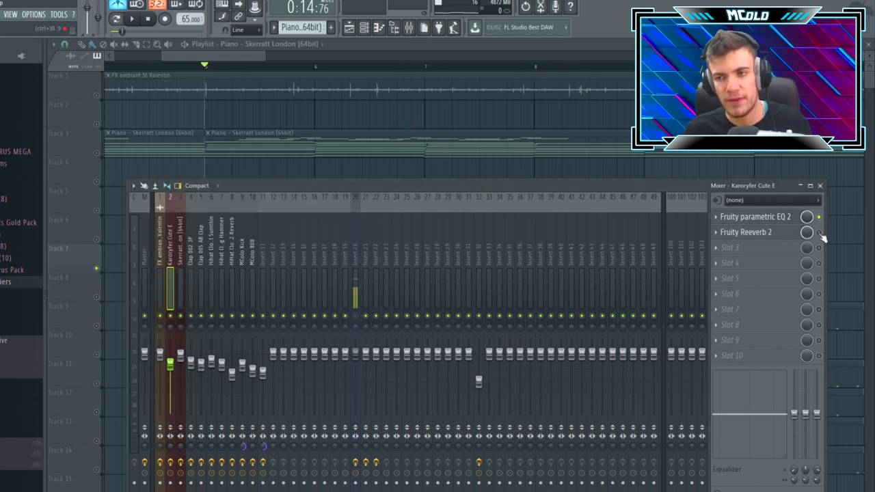
- Re-enable Fruity Reeverb 2 on the Karoryfer Cute E mixer track, view its settings and play the processed melody
click(777, 233)
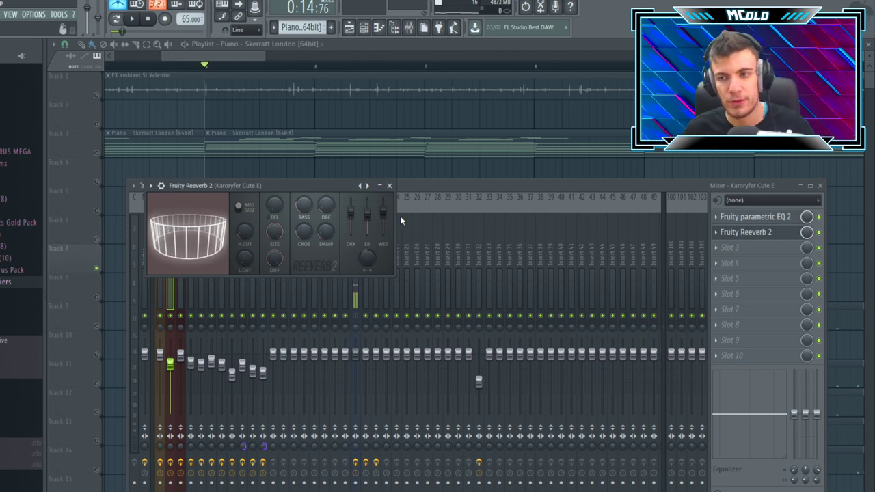
key(space)
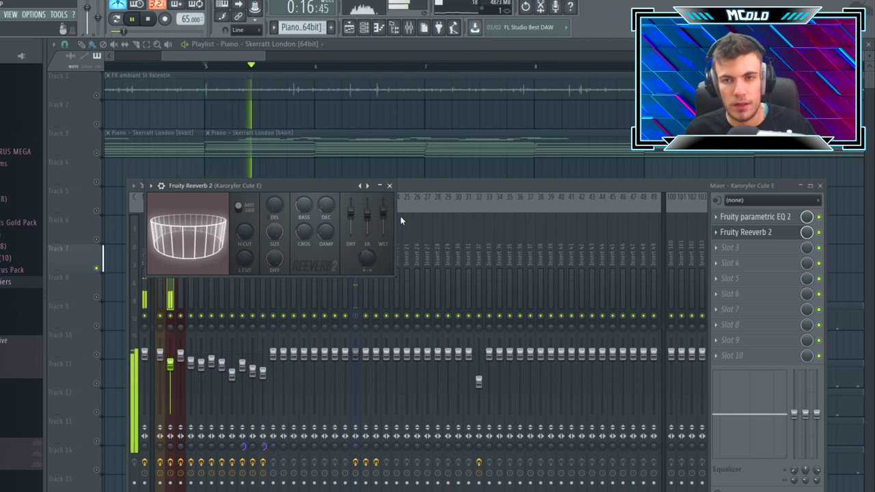
key(F5)
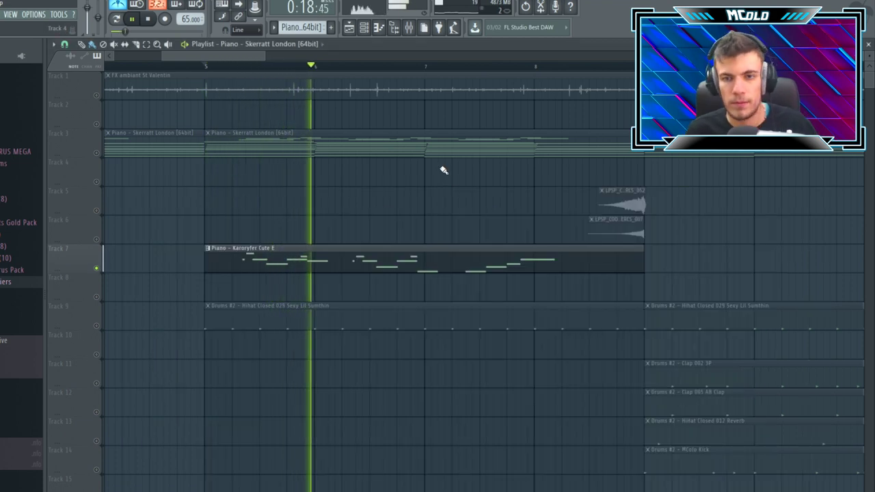
key(space)
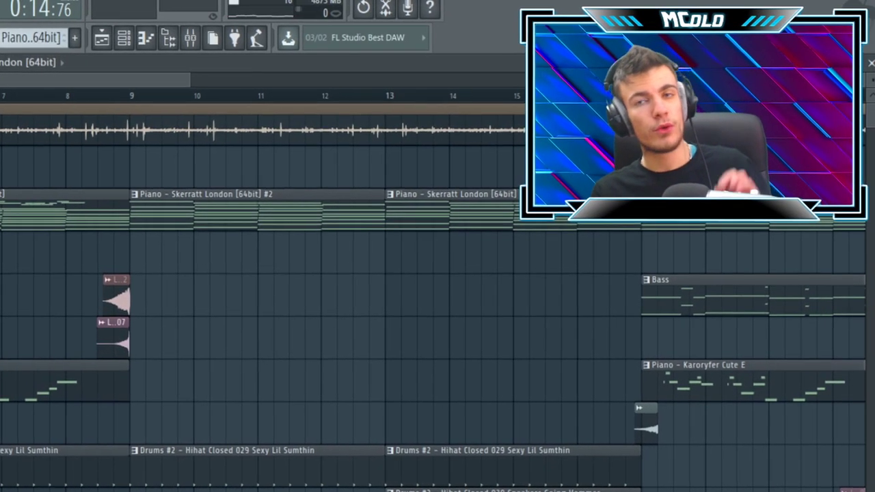
- Show the Drums pattern in the channel rack and play it
scroll(259, 294, down, 2)
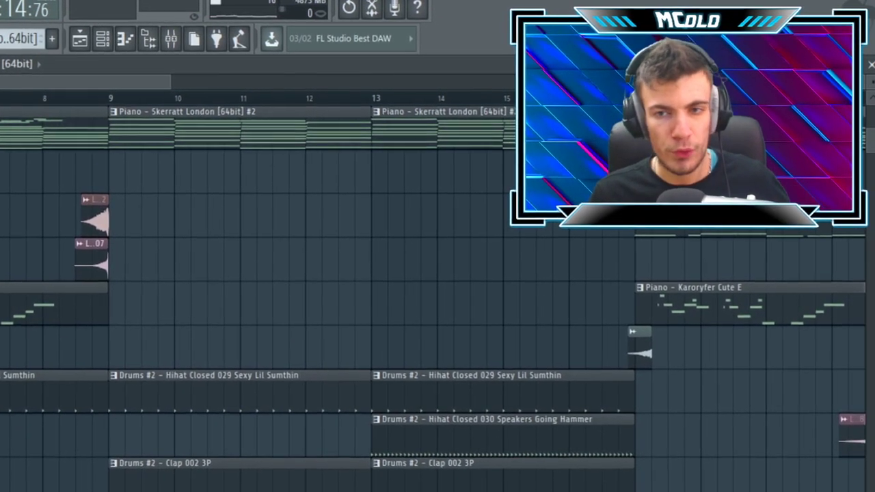
scroll(260, 294, up, 1)
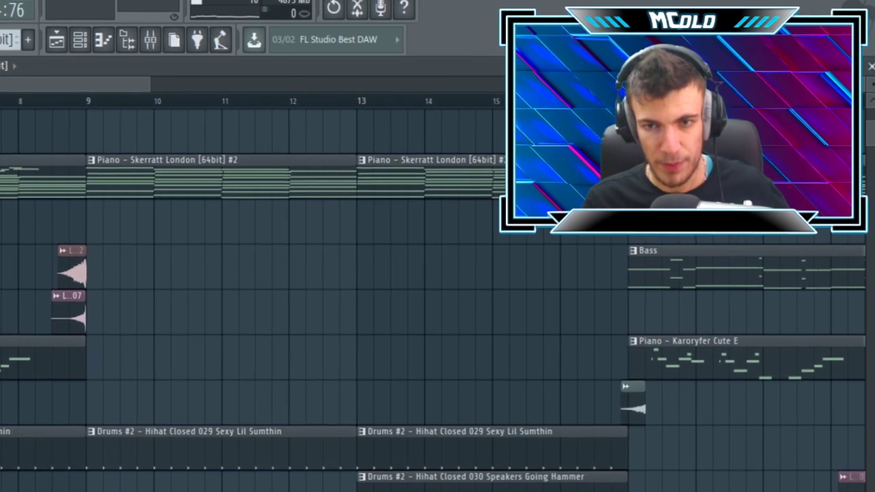
scroll(39, 319, down, 5)
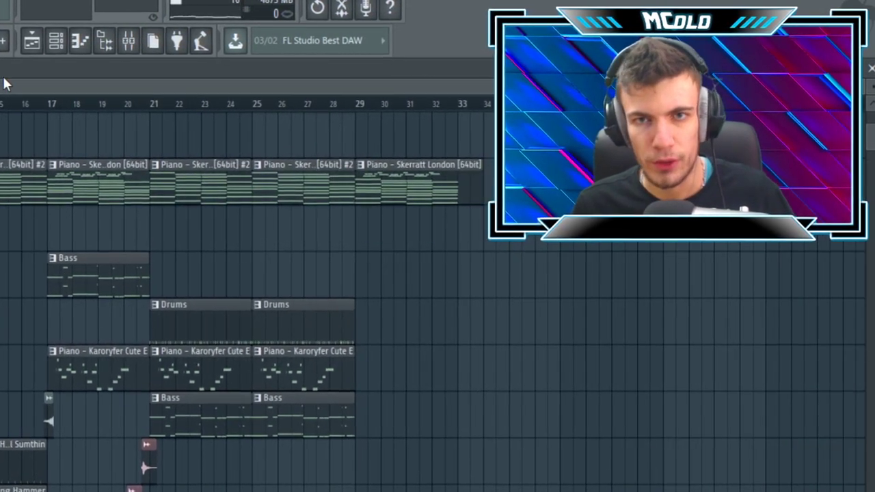
click(56, 43)
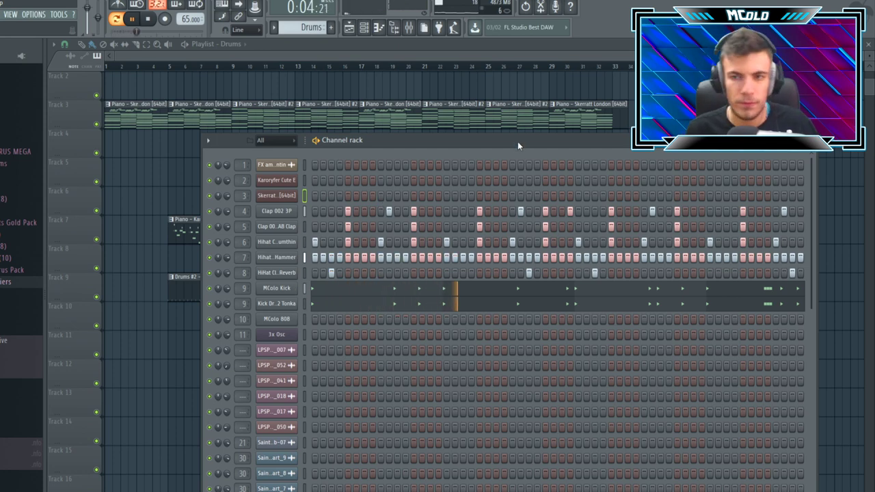
- Inspect the Clap 002 3P sample from the channel rack and play its pattern with the other channels muted
drag(517, 141, 488, 85)
key(space)
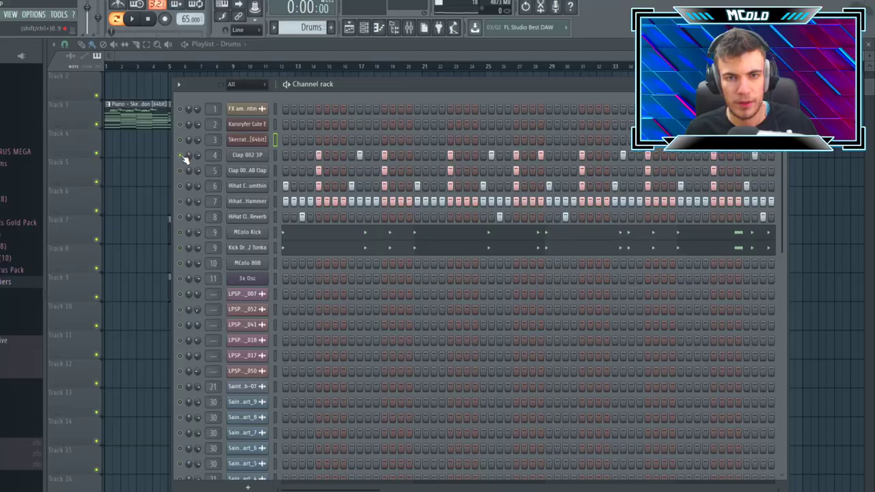
click(231, 155)
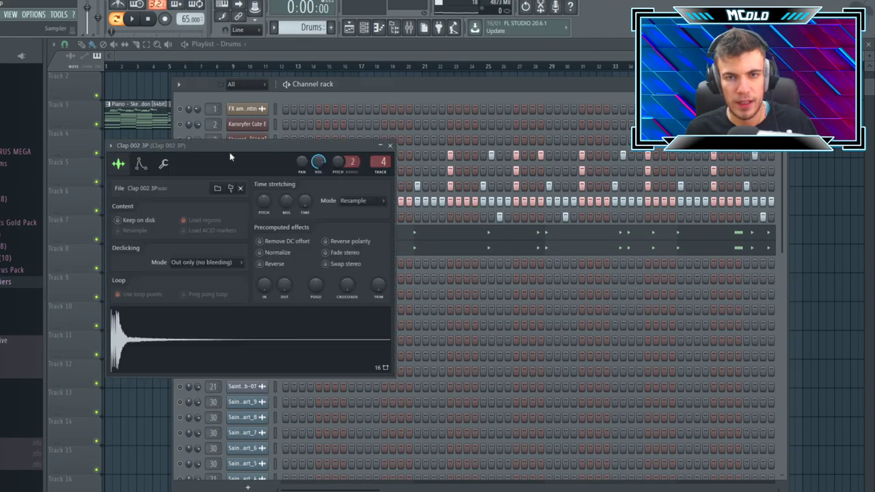
key(Escape)
key(space)
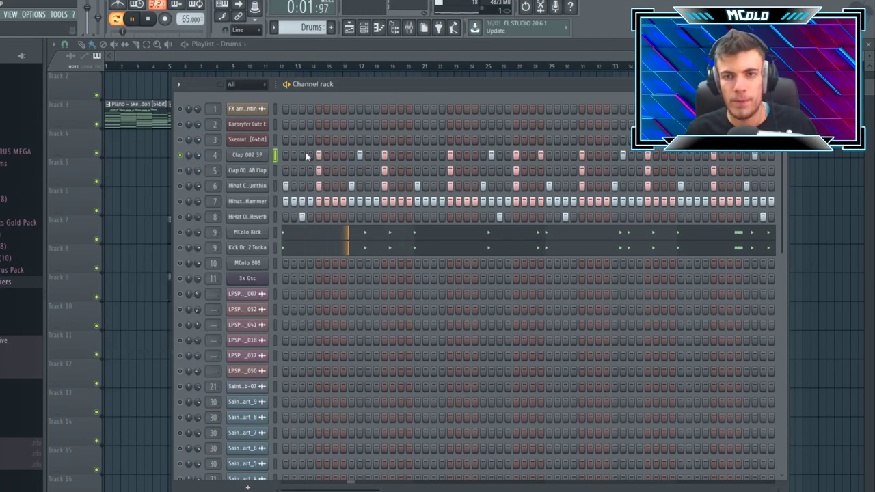
key(space)
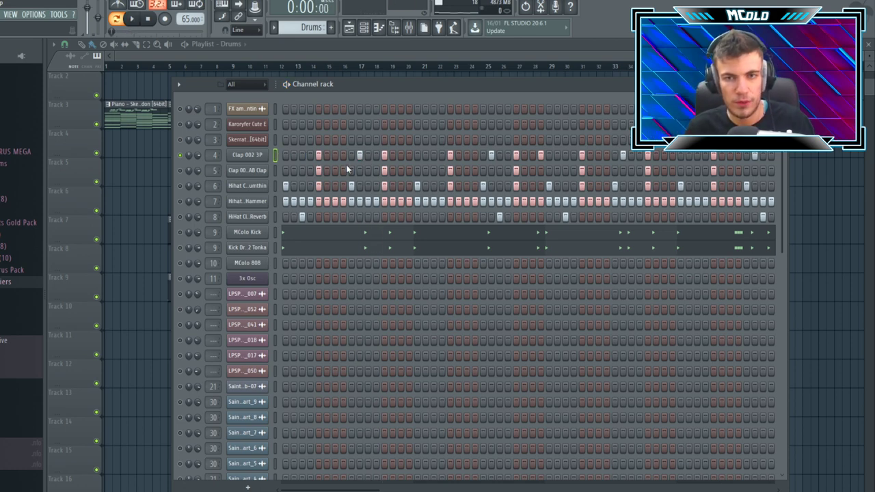
- Inspect the Clap 005 AB Clap sample and play it layered with Clap 002 3P
click(248, 170)
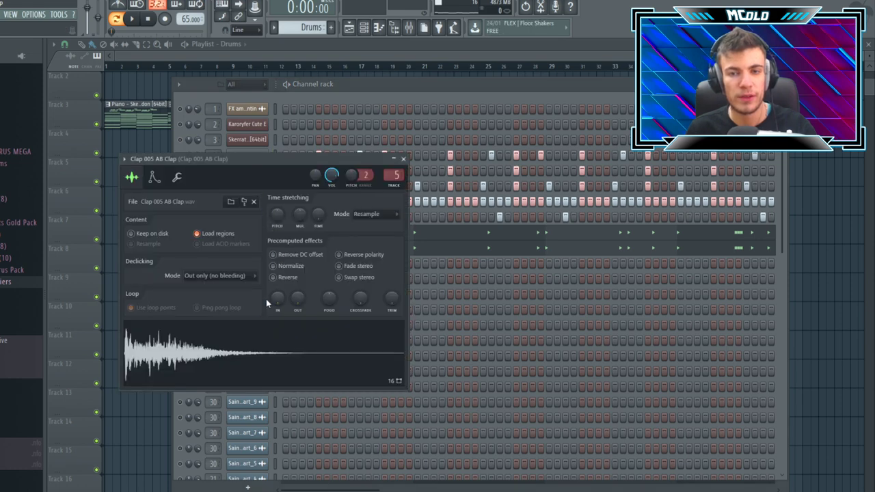
click(404, 160)
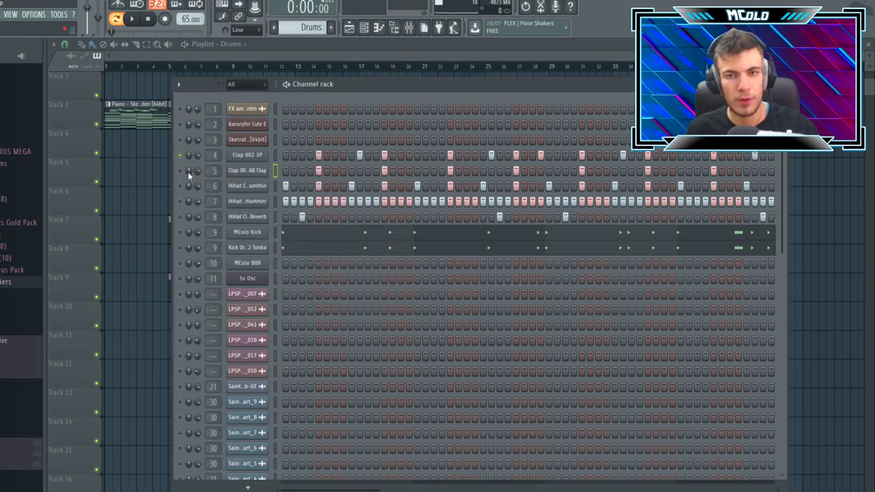
key(space)
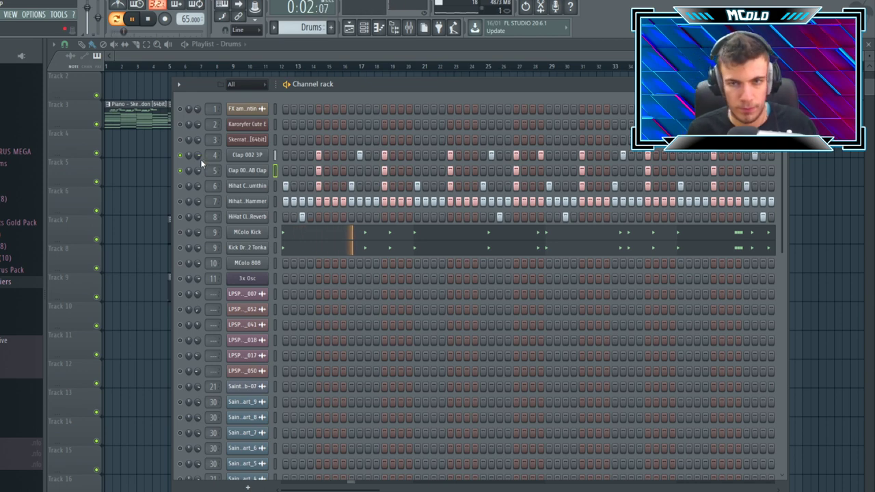
- Inspect the Hihat Closed 029 Sexy Lil Sumthin sample and include its channel alongside the two claps
click(237, 189)
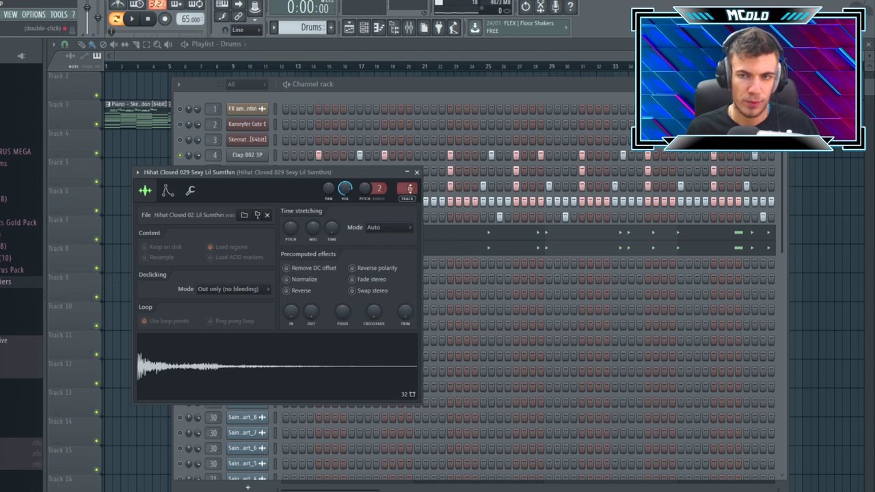
click(417, 172)
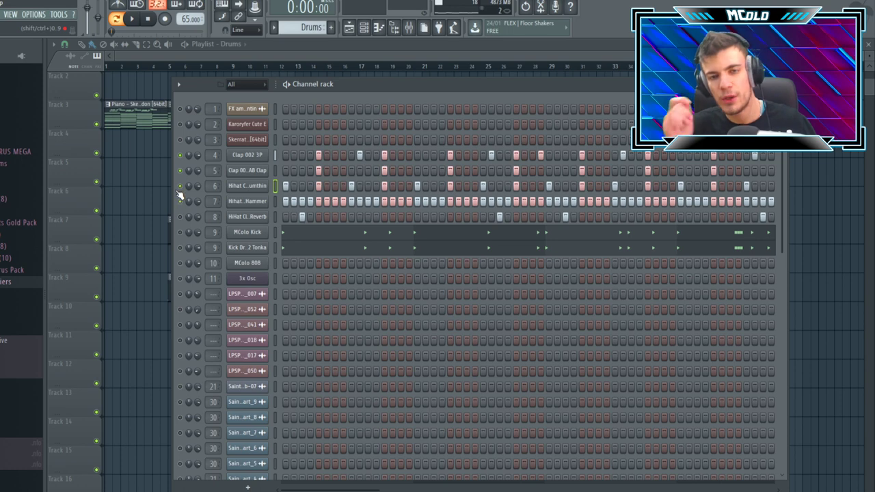
- Examine the Hihat Closed 030 Speakers Going Hammer notes in the piano roll and inspect its sample settings
right_click(246, 203)
click(280, 202)
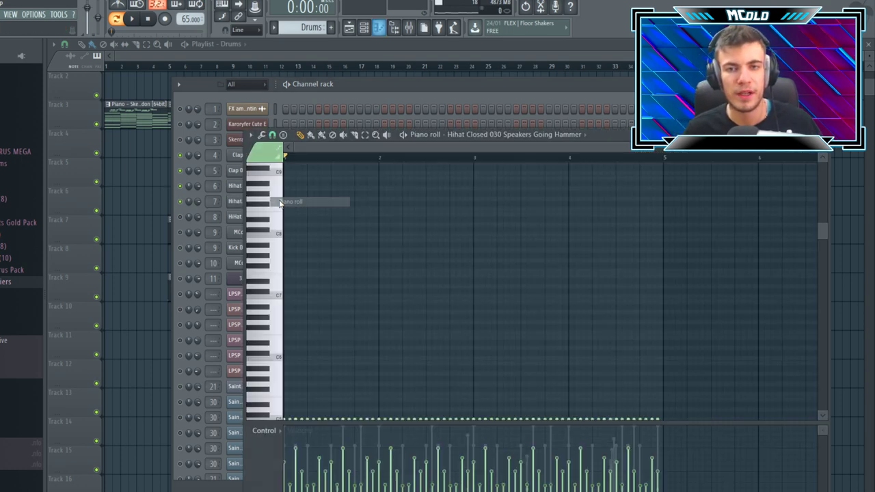
scroll(386, 309, down, 2)
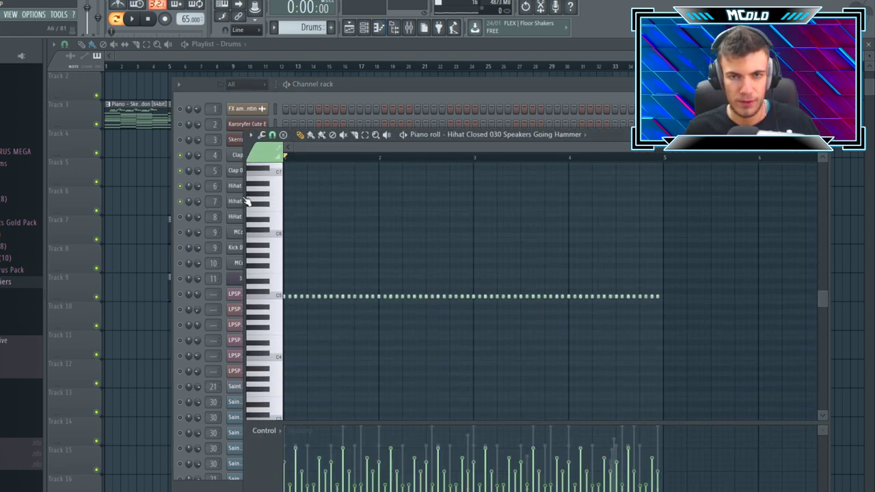
click(232, 201)
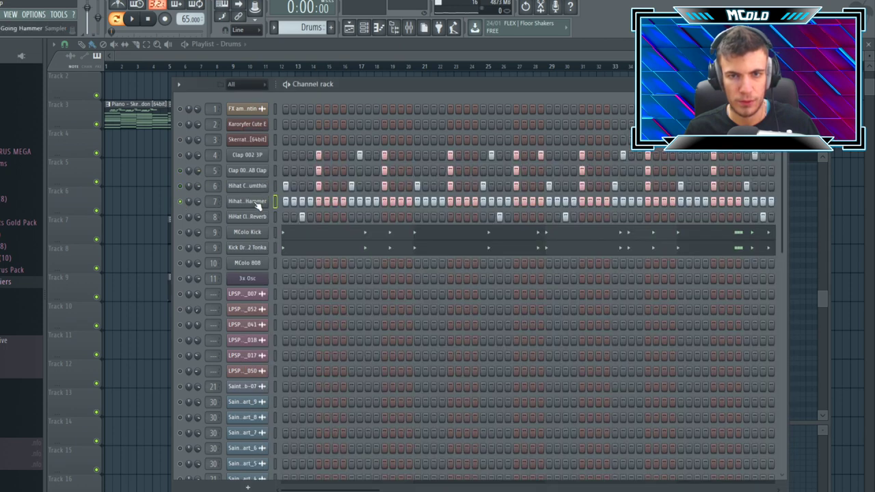
click(255, 201)
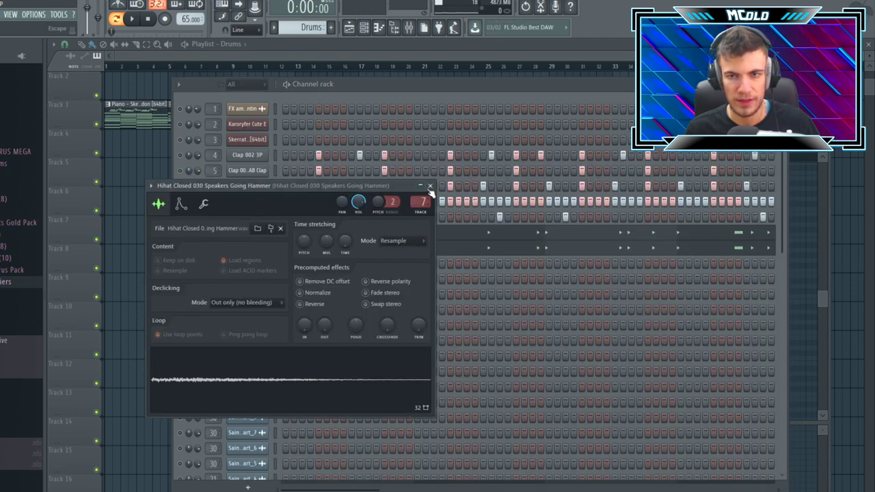
click(429, 186)
- Play the soloed Hihat Closed 030 Speakers Going Hammer channel with its notes shown in the piano roll
right_click(256, 203)
click(439, 271)
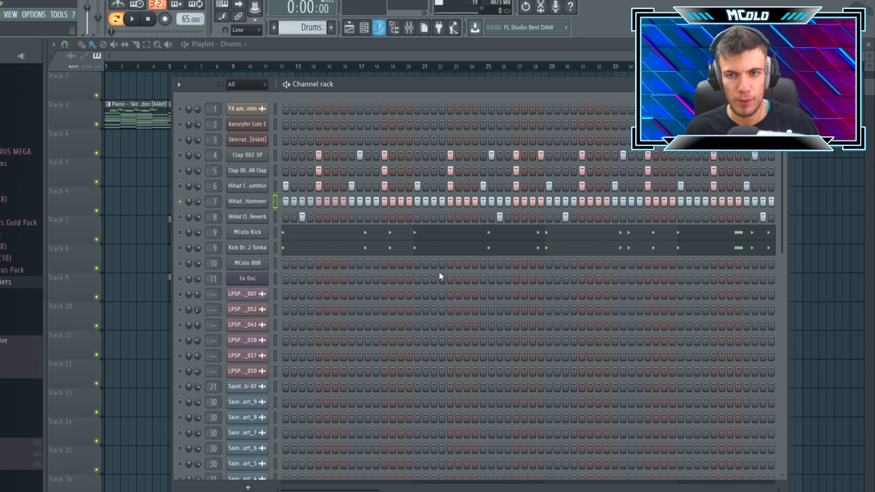
right_click(255, 201)
click(312, 215)
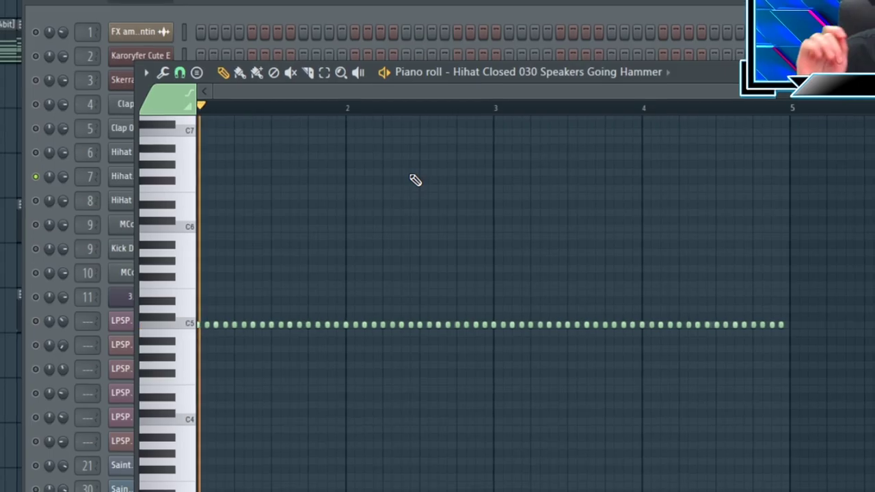
key(space)
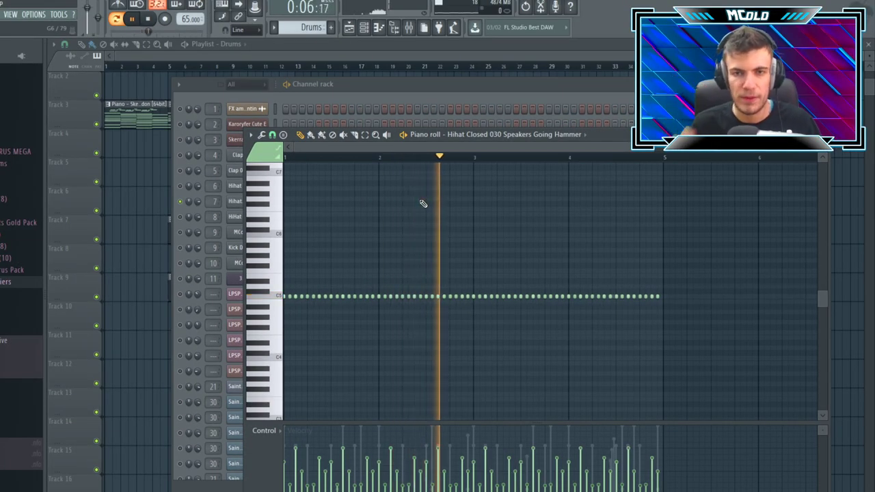
key(space)
- Unmute both clap channels and Hihat Closed 029, and play them together with the Speakers Going Hammer hi-hat
click(189, 184)
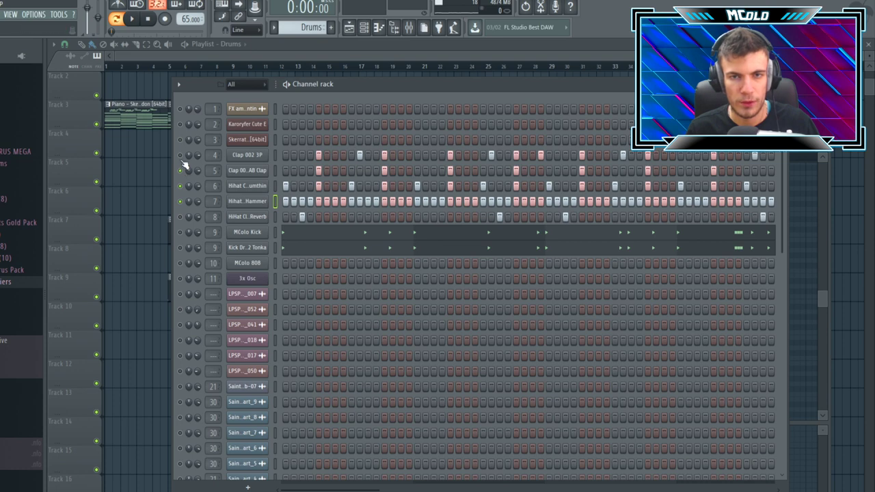
key(space)
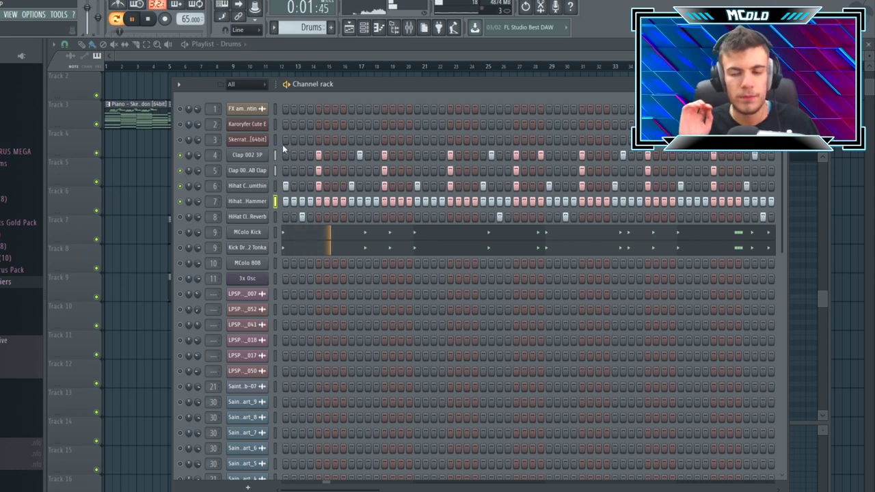
key(space)
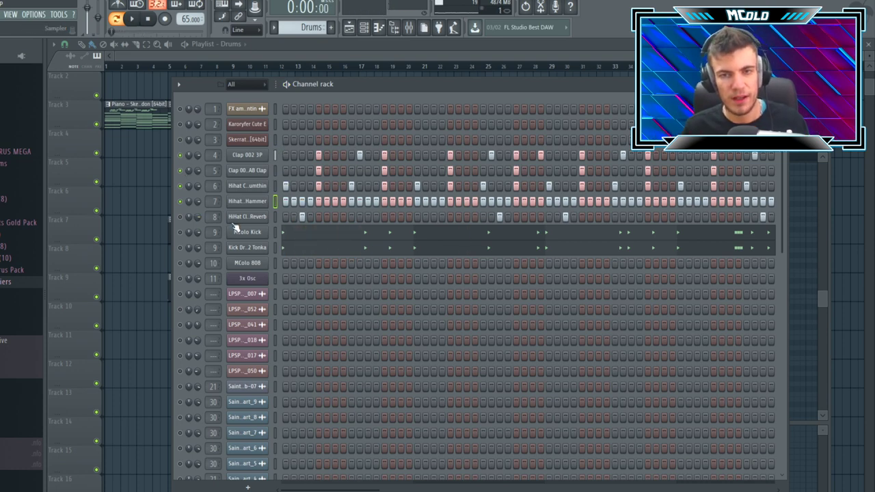
- Inspect the HiHat Closed 012 Reverb sample and play the Drums pattern with this hi-hat and both kicks unmuted
click(241, 217)
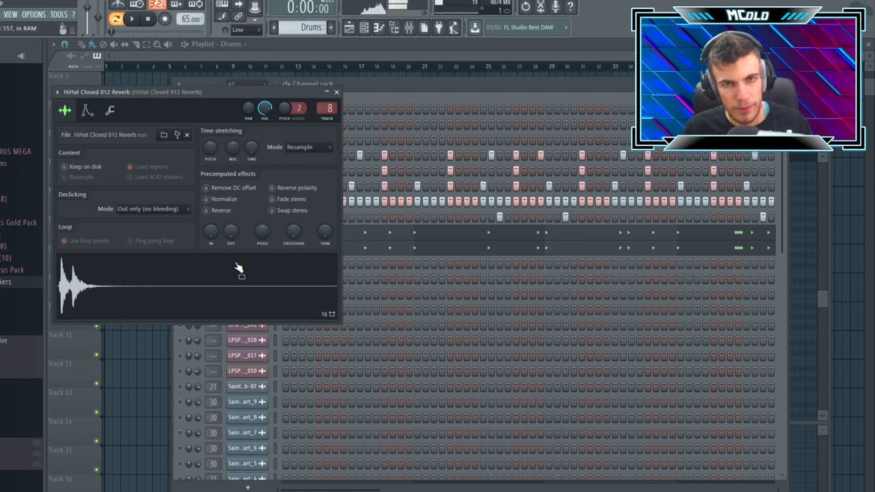
click(336, 93)
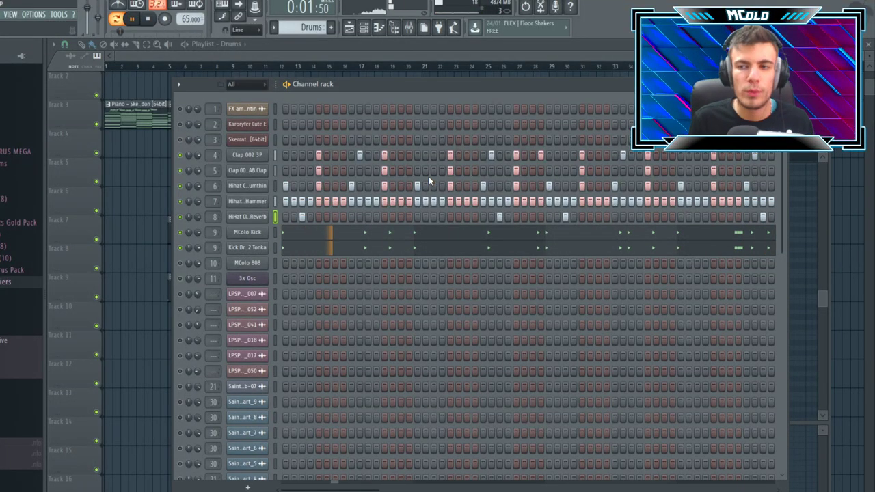
key(space)
- Play the arrangement from bar 21 with only the Drums on Track 6 and the Bass on Track 8 soloed
key(F6)
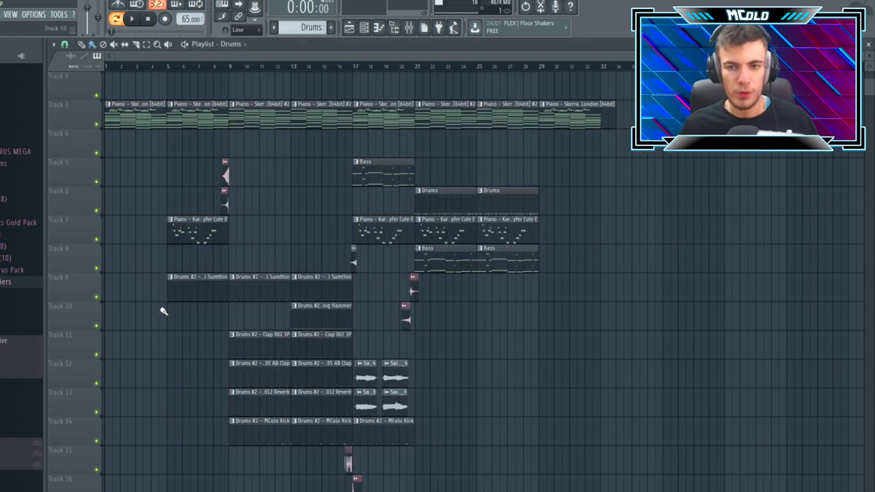
scroll(162, 301, down, 2)
scroll(535, 317, up, 3)
scroll(480, 342, up, 3)
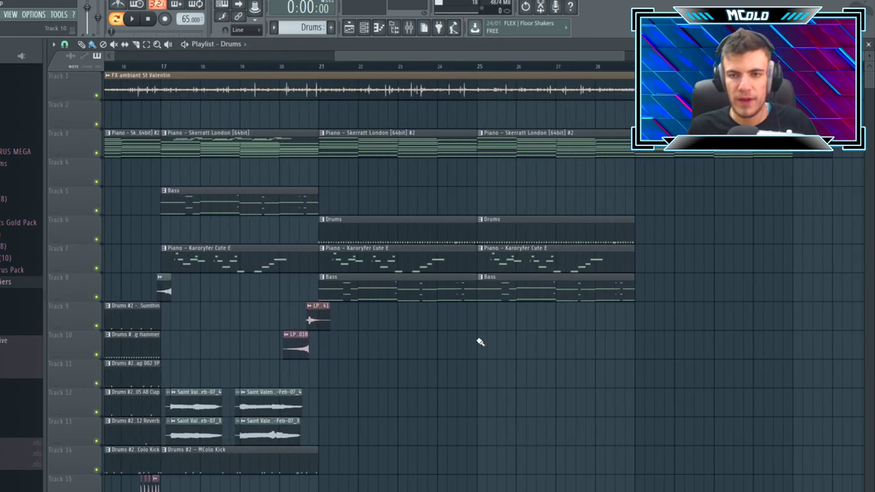
click(327, 68)
scroll(375, 381, up, 2)
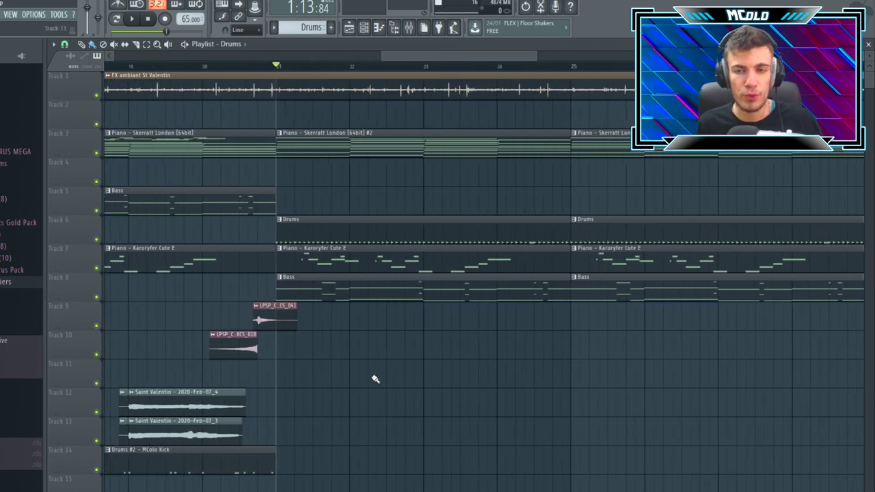
scroll(371, 298, up, 1)
key(space)
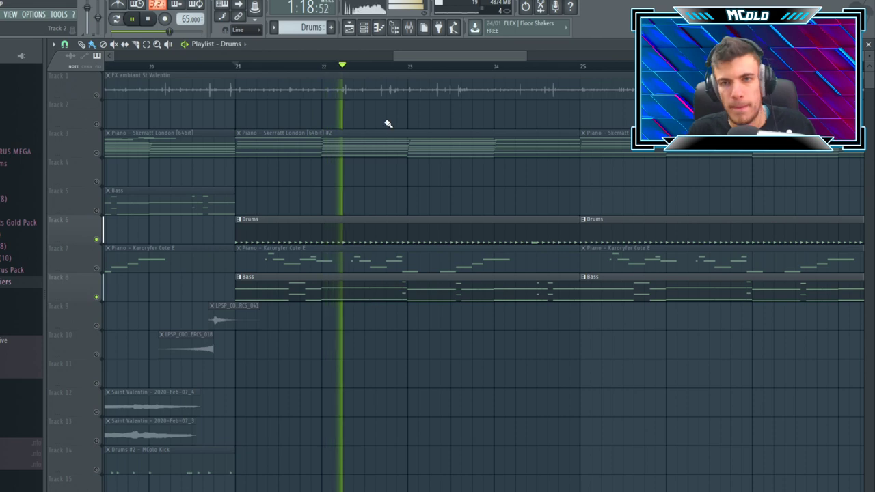
- View the Bass pattern's MColo 808 notes in the piano roll during playback, and restore all playlist tracks
click(364, 27)
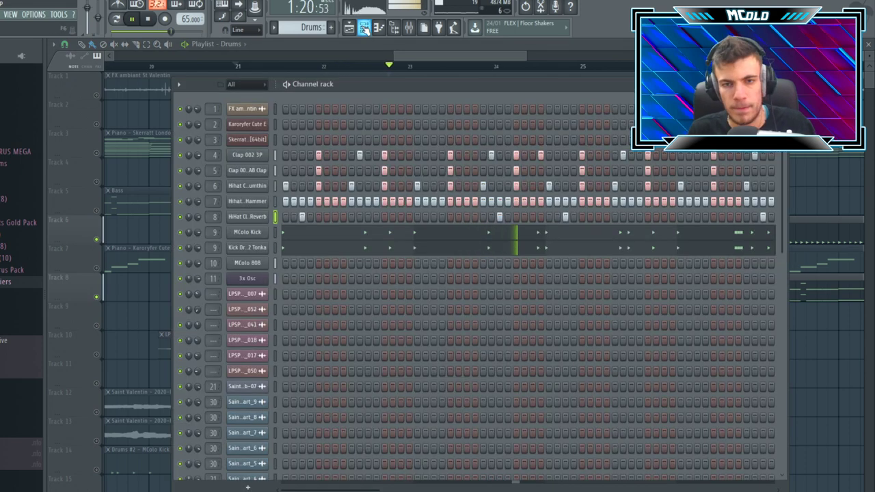
click(364, 27)
double_click(367, 278)
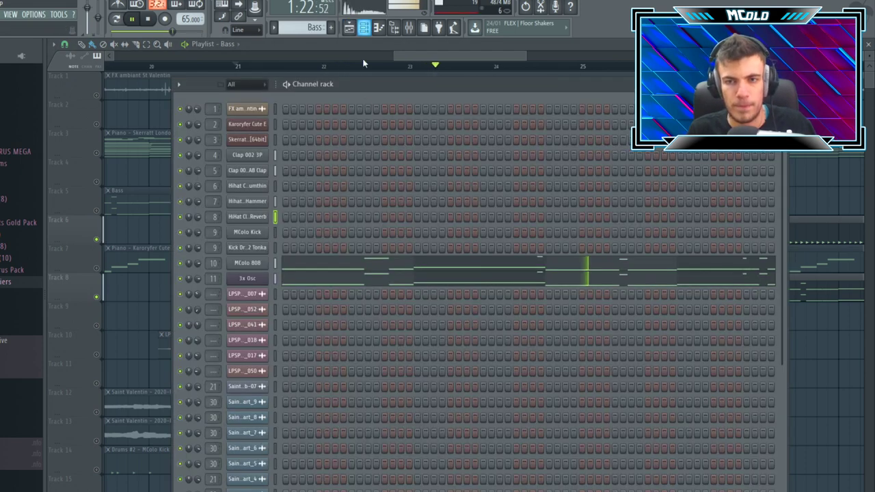
click(405, 265)
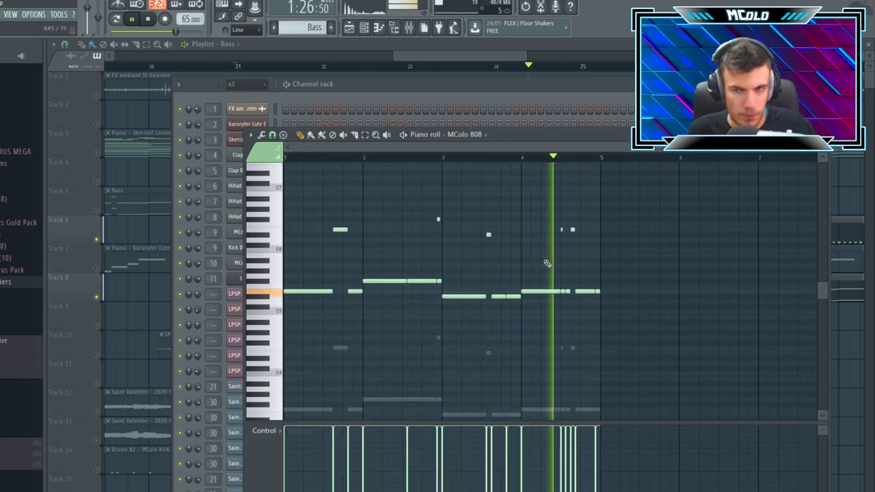
key(F12)
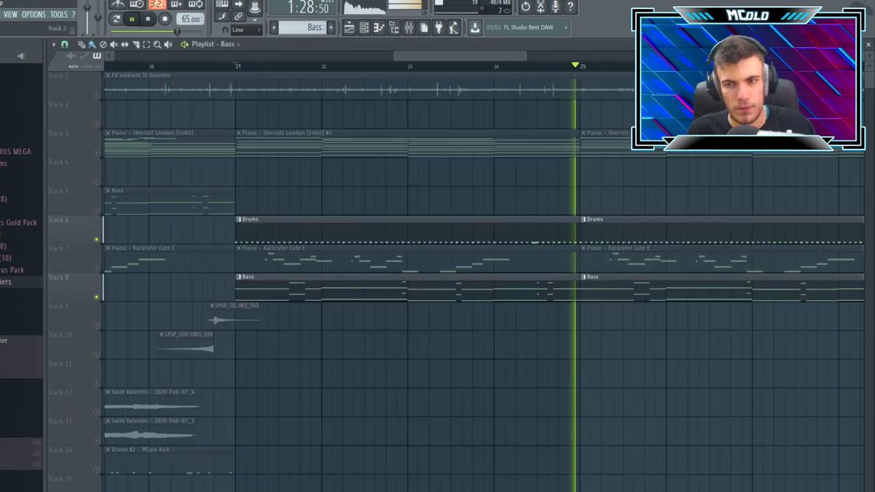
key(space)
click(99, 268)
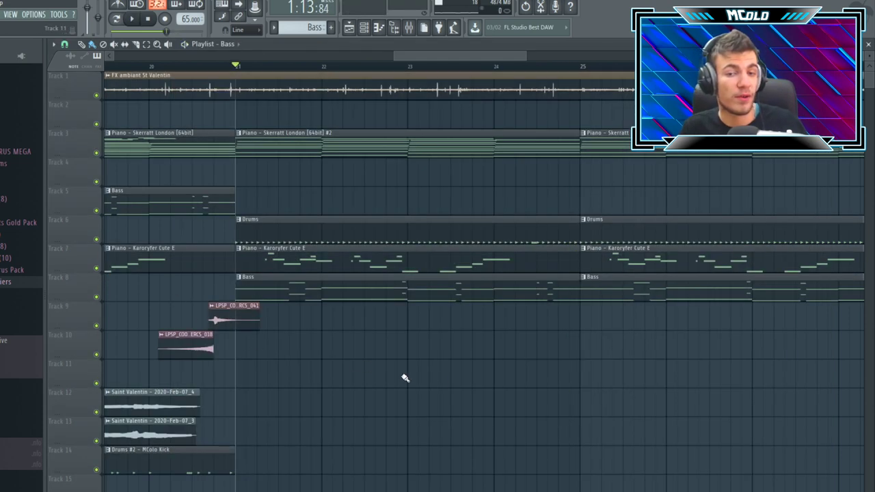
- Solo Track 5 and play the LPSP_COOL_PERCS_052 riser leading into bar 9
scroll(444, 376, down, 3)
scroll(693, 348, down, 4)
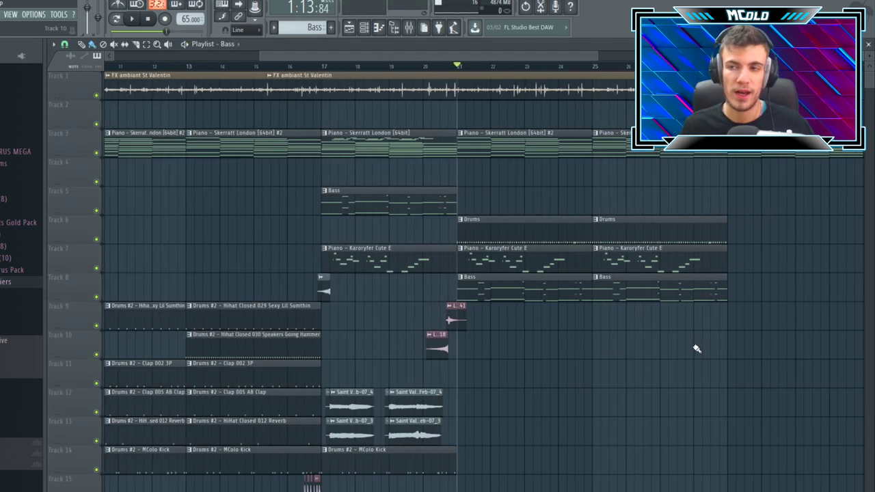
scroll(250, 280, up, 5)
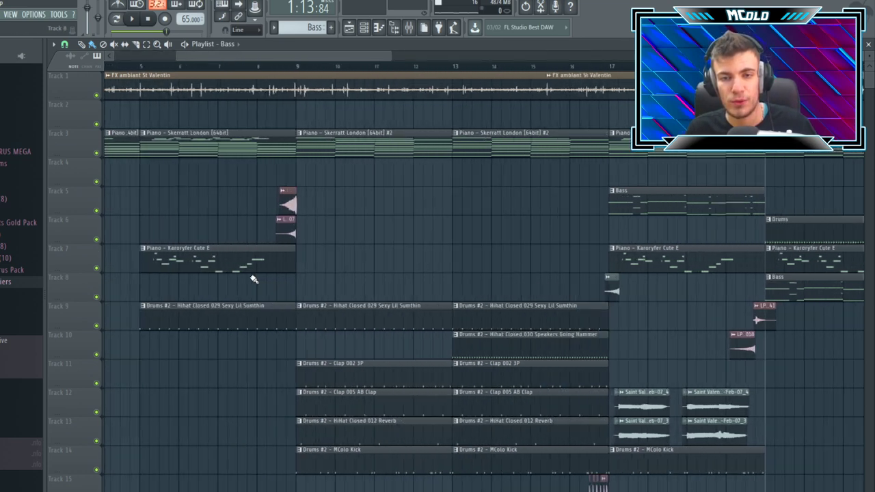
click(283, 67)
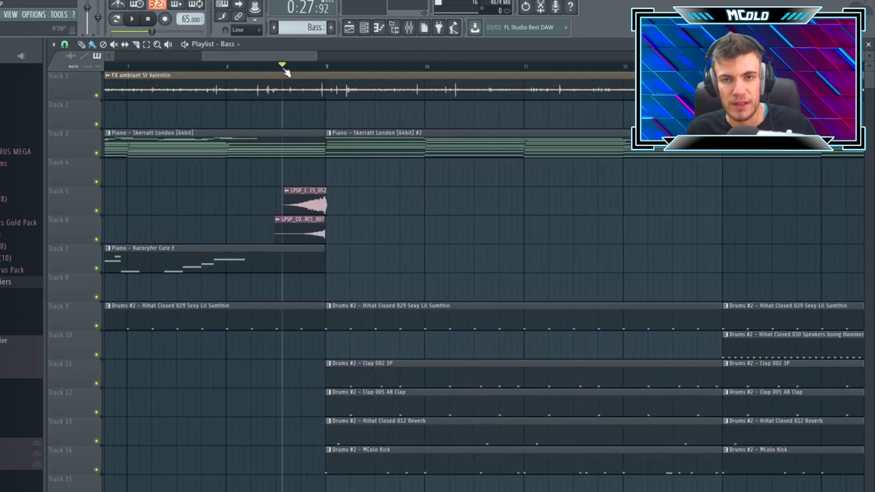
right_click(96, 210)
key(space)
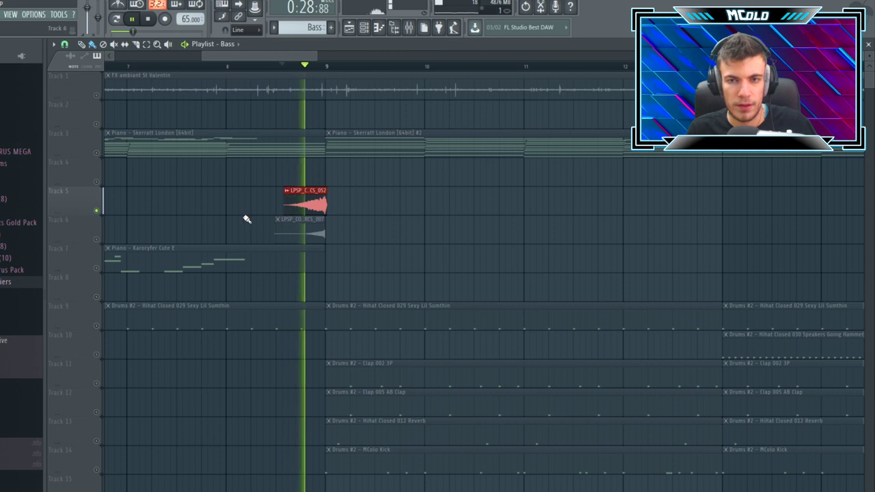
key(space)
- Solo Track 6 and play the LPSP_COOL_PERCS_007 effect leading into bar 9
right_click(96, 239)
key(space)
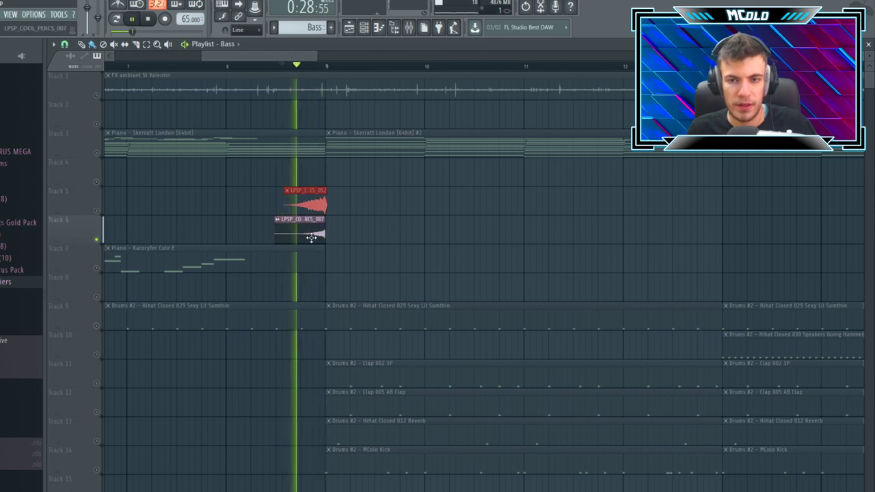
- Play the transition into bar 9 with all playlist tracks active, and stop playback after bar 10
scroll(302, 219, down, 3)
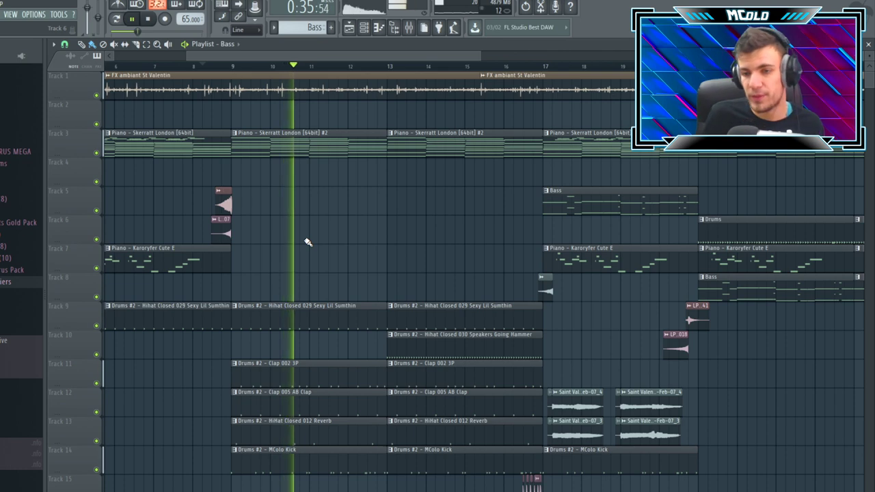
key(space)
- Play the full arrangement from shortly before bar 17 to review the transition effects and the Bass, piano and Saint Valentin audio clips
scroll(498, 221, up, 3)
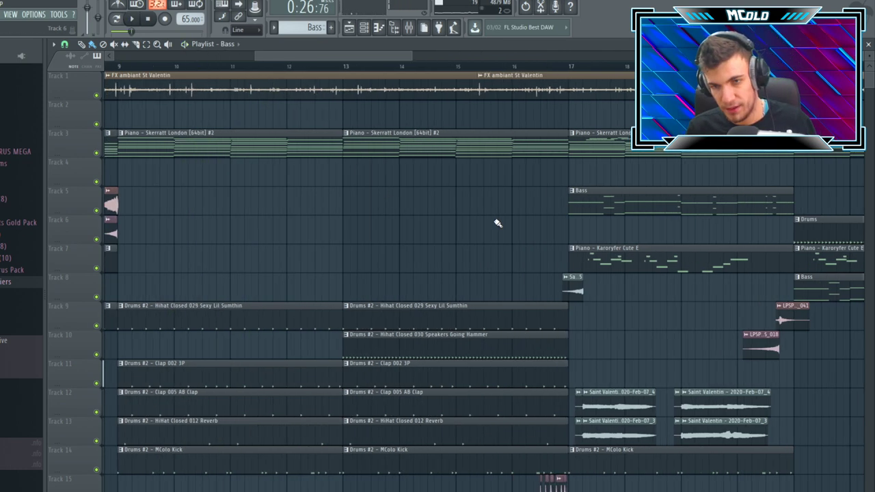
click(573, 69)
scroll(401, 193, down, 3)
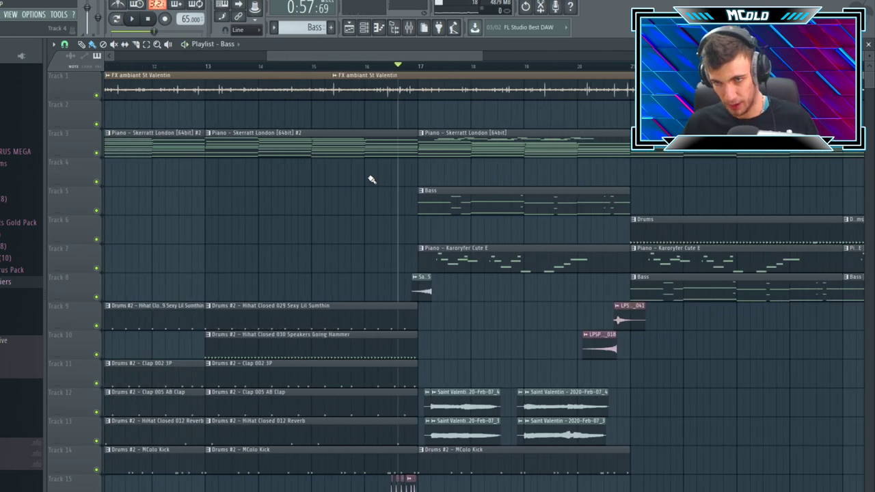
key(space)
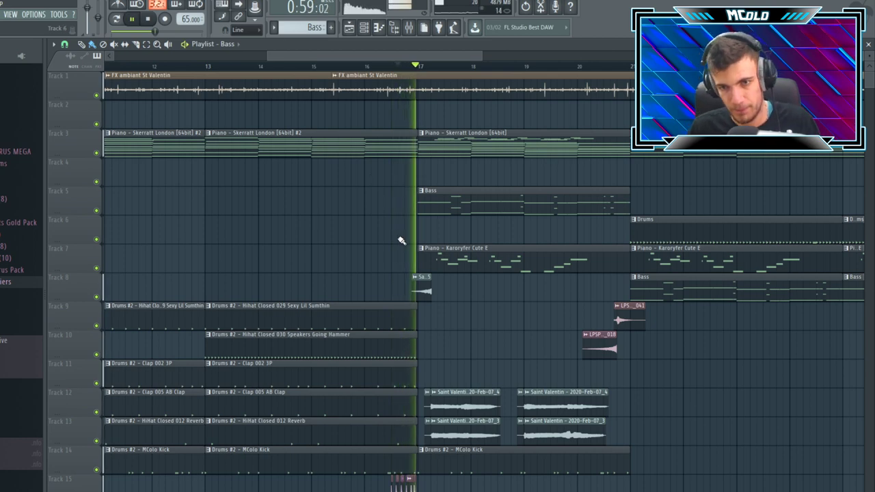
scroll(460, 303, up, 3)
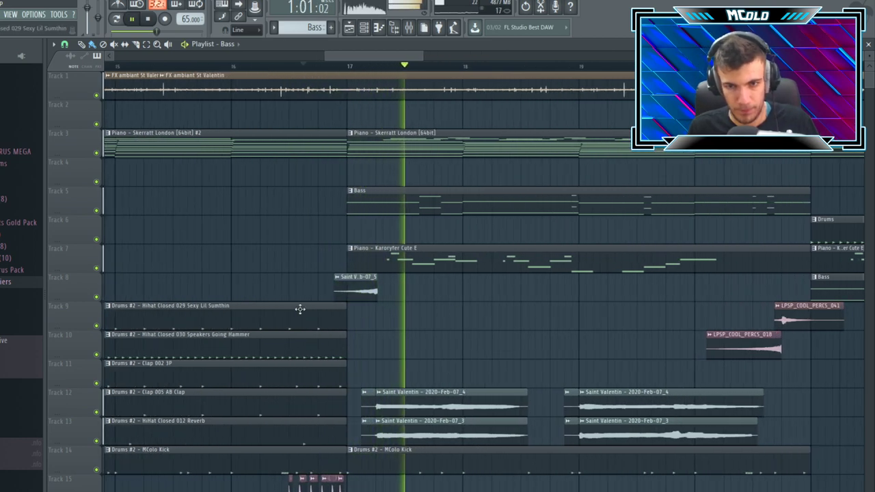
scroll(220, 248, down, 2)
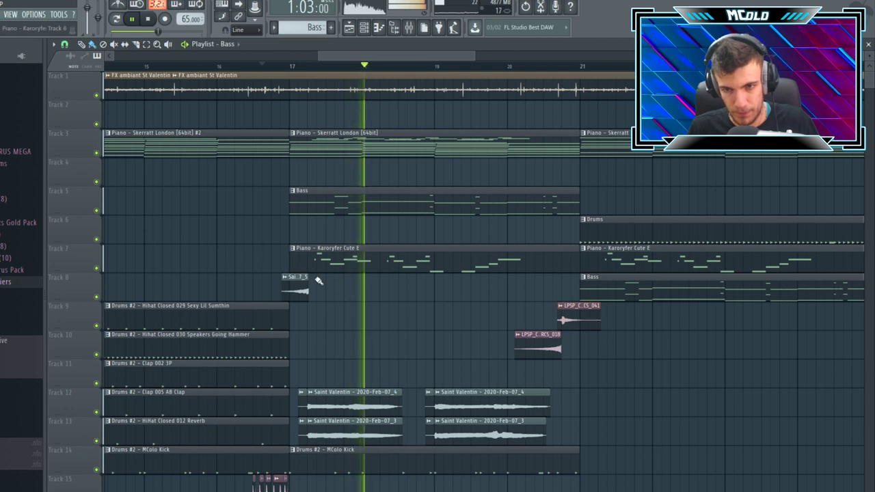
scroll(371, 284, down, 1)
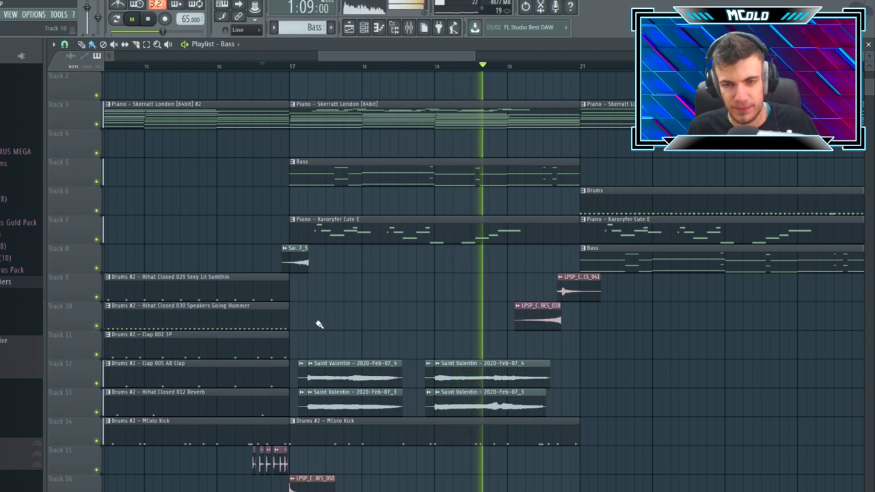
ctrl+scroll(313, 323, down, 4)
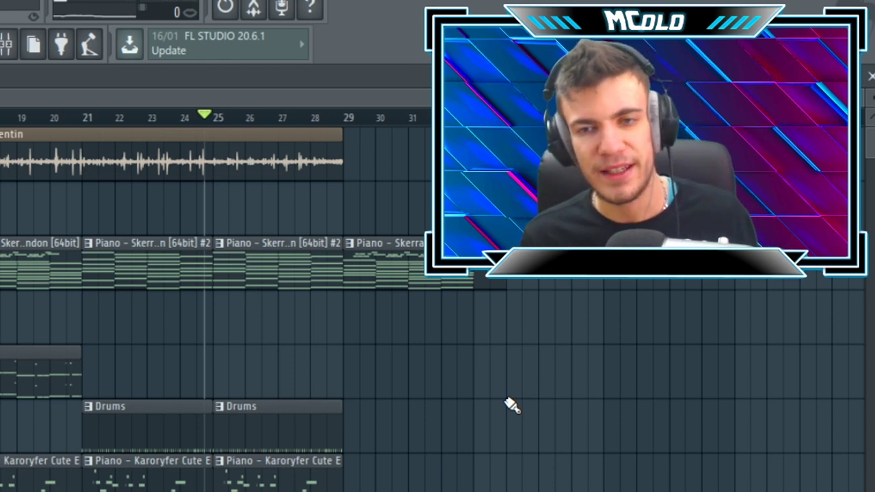
scroll(219, 307, down, 3)
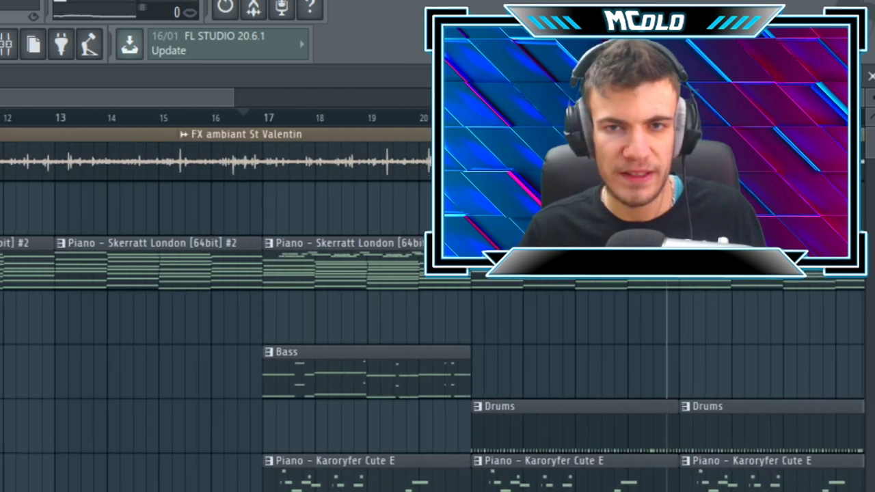
scroll(219, 308, up, 3)
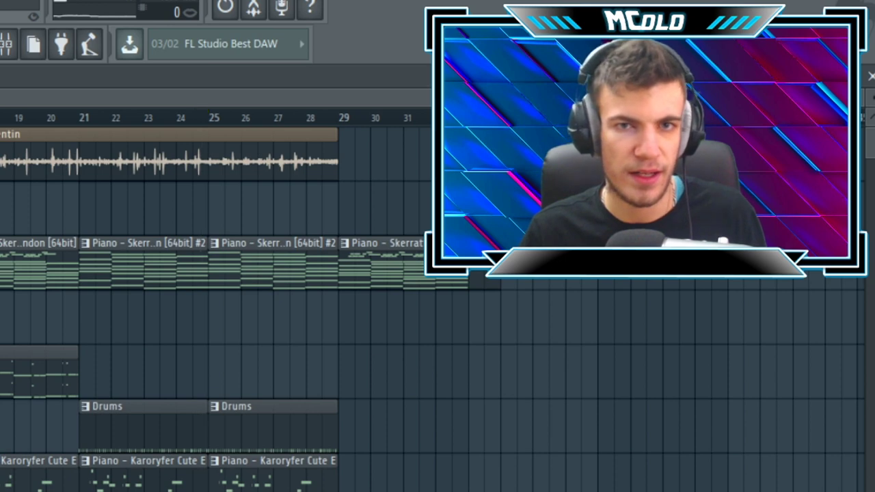